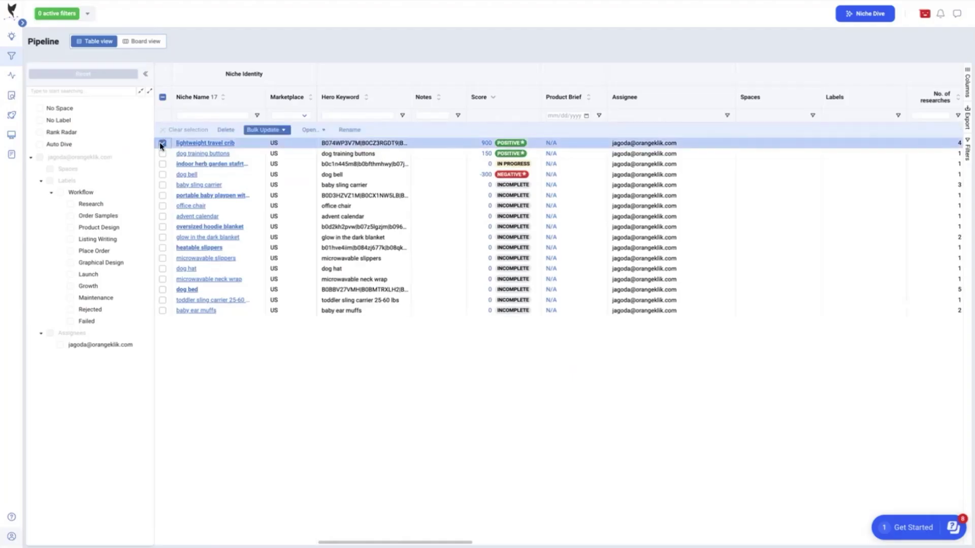
Also tick the dog training buttons niche, then open the lightweight travel crib niche's Master Keyword List.
{"action": "left_click", "coordinate": [162, 154]}
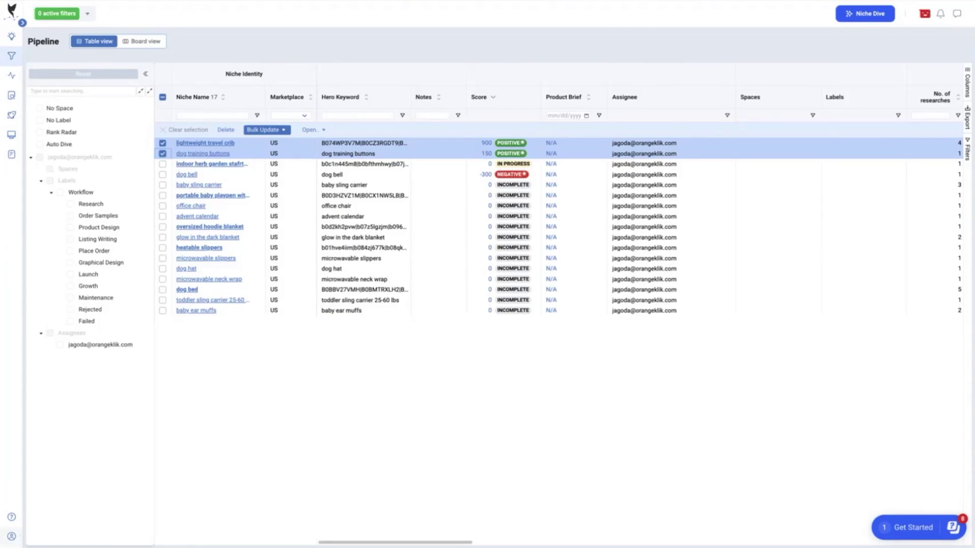
{"action": "left_click", "coordinate": [193, 1]}
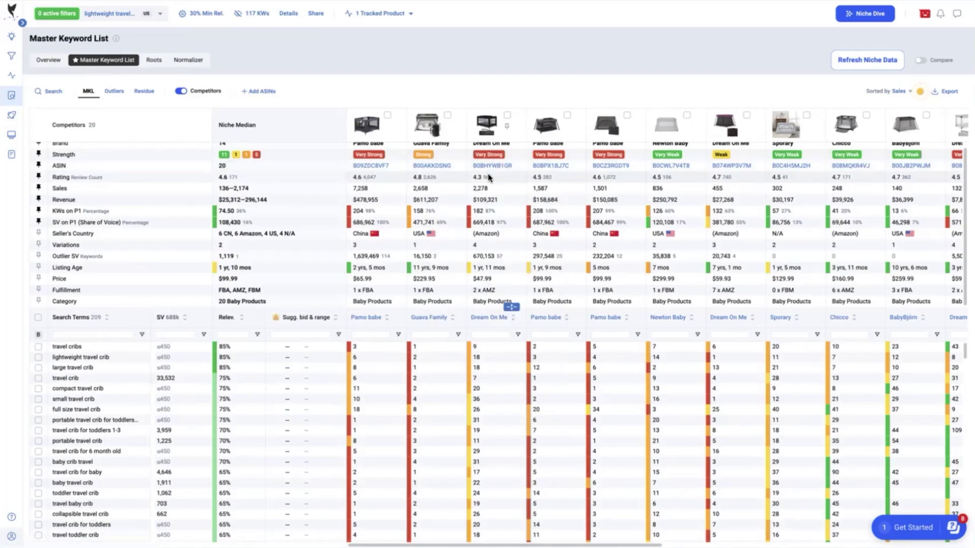
{"action": "left_click", "coordinate": [510, 307]}
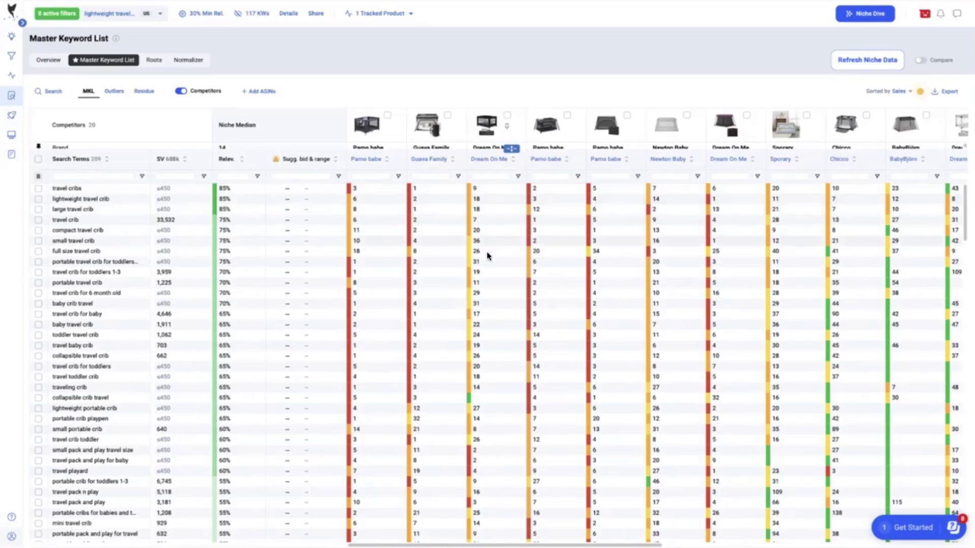
{"action": "scroll", "coordinate": [483, 363], "scroll_direction": "down", "scroll_amount": 3}
{"action": "scroll", "coordinate": [483, 358], "scroll_direction": "down", "scroll_amount": 10}
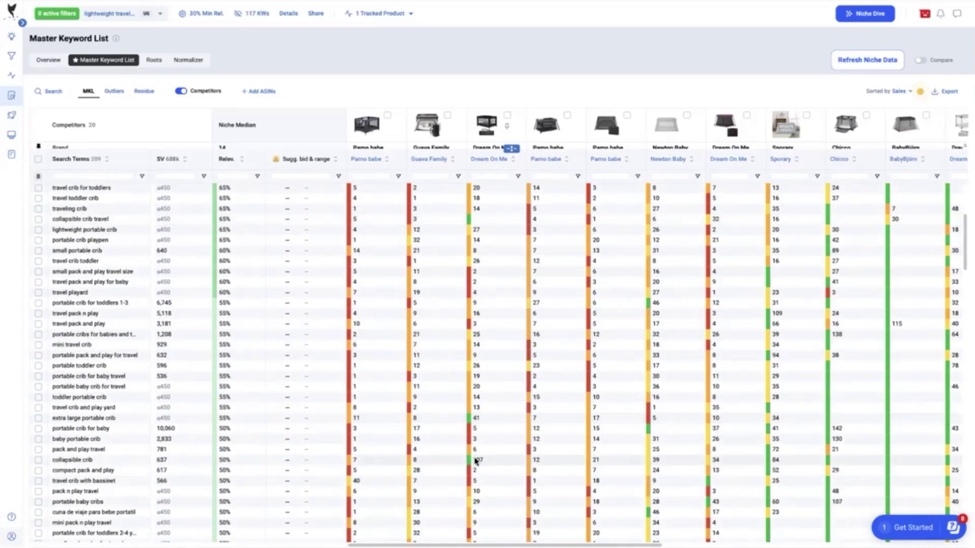
{"action": "scroll", "coordinate": [300, 259], "scroll_direction": "down", "scroll_amount": 1}
{"action": "left_click", "coordinate": [512, 149]}
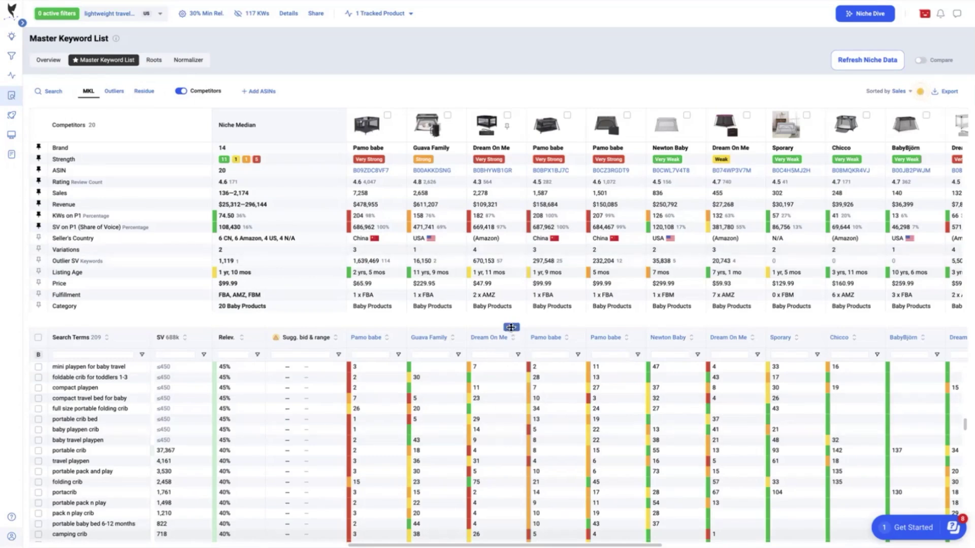
Shrink the competitor panel, then scroll through the 209-term keyword table and back to the top.
{"action": "left_click_drag", "start_coordinate": [511, 326], "coordinate": [502, 193]}
{"action": "scroll", "coordinate": [479, 284], "scroll_direction": "down", "scroll_amount": 2}
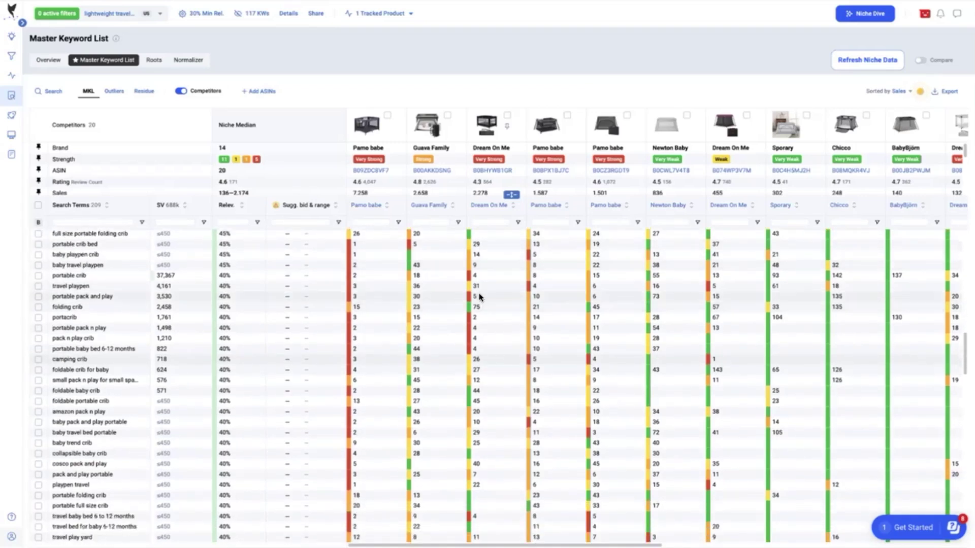
{"action": "scroll", "coordinate": [484, 304], "scroll_direction": "down", "scroll_amount": 3}
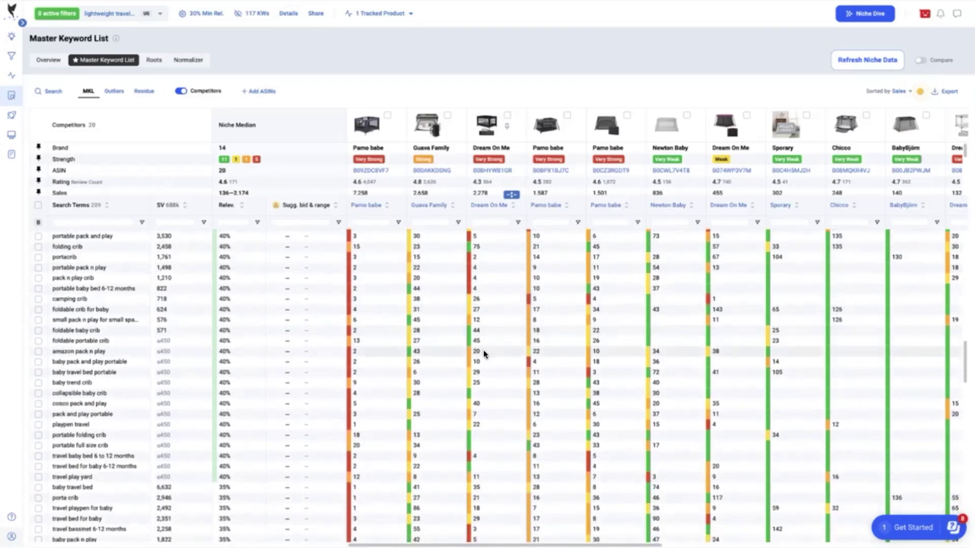
{"action": "scroll", "coordinate": [483, 349], "scroll_direction": "down", "scroll_amount": 2}
{"action": "scroll", "coordinate": [484, 354], "scroll_direction": "down", "scroll_amount": 5}
{"action": "scroll", "coordinate": [483, 362], "scroll_direction": "down", "scroll_amount": 15}
{"action": "scroll", "coordinate": [480, 358], "scroll_direction": "down", "scroll_amount": 1}
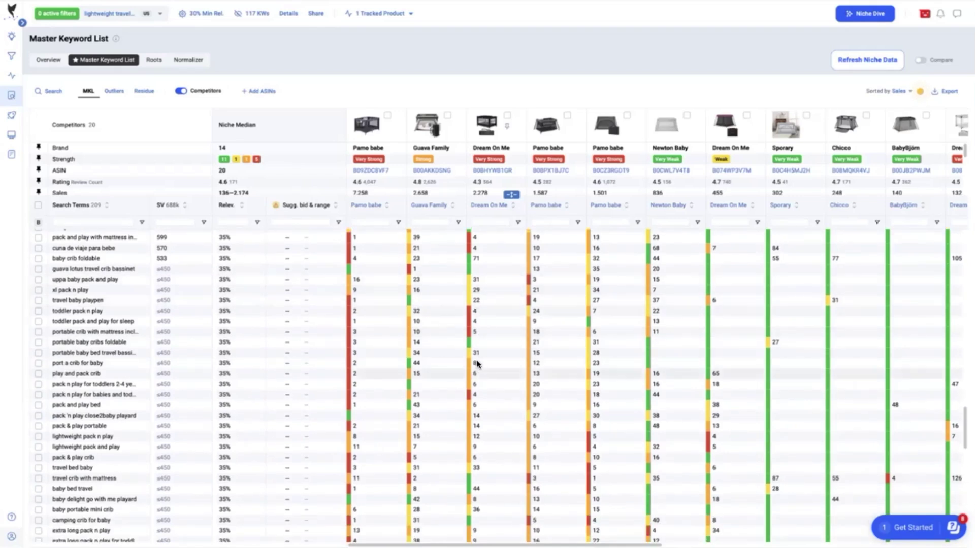
{"action": "scroll", "coordinate": [481, 402], "scroll_direction": "down", "scroll_amount": 1}
{"action": "scroll", "coordinate": [482, 386], "scroll_direction": "up", "scroll_amount": 10}
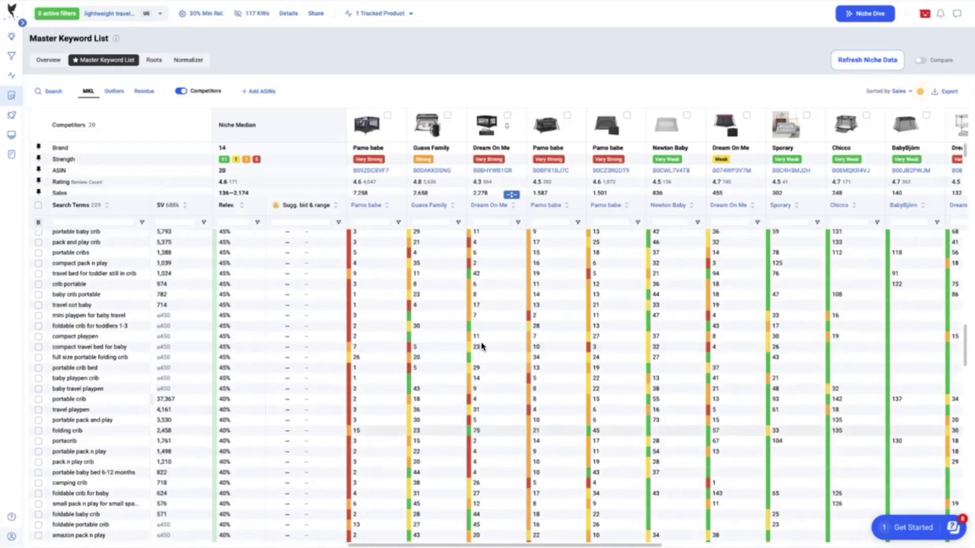
{"action": "scroll", "coordinate": [481, 342], "scroll_direction": "up", "scroll_amount": 10}
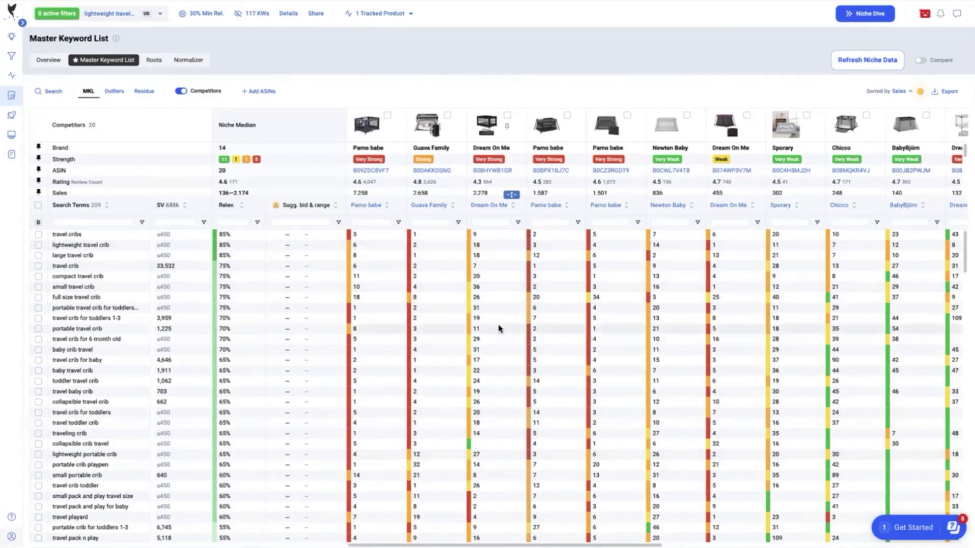
Check lightweight travel crib, travel crib, travel crib for toddlers 1-3, travel crib for baby and baby travel crib for exclusion.
{"action": "left_click", "coordinate": [37, 245]}
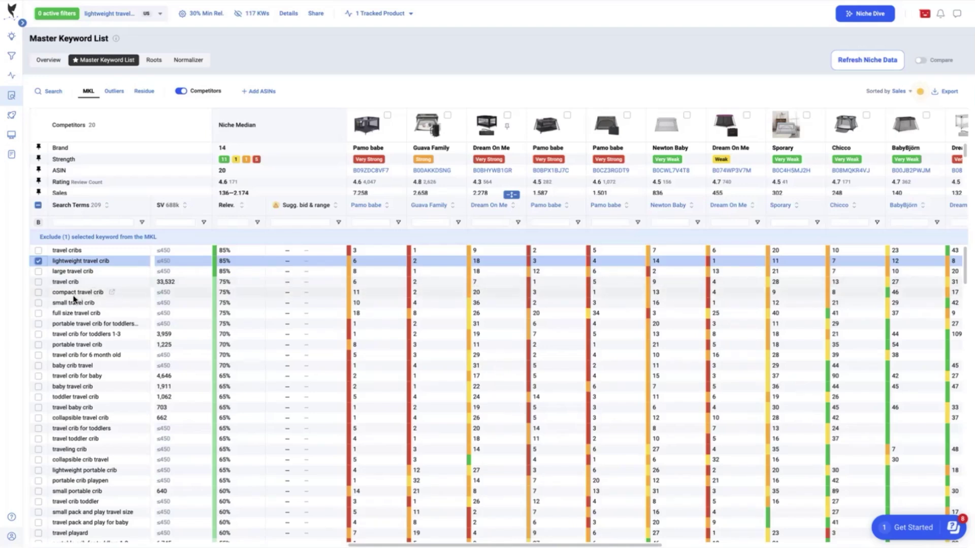
{"action": "left_click", "coordinate": [39, 282]}
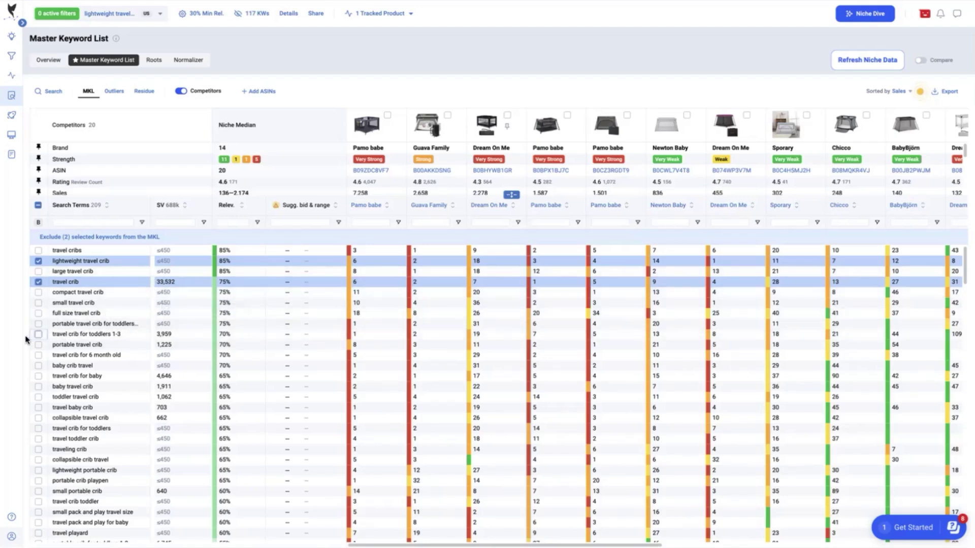
{"action": "left_click", "coordinate": [39, 333]}
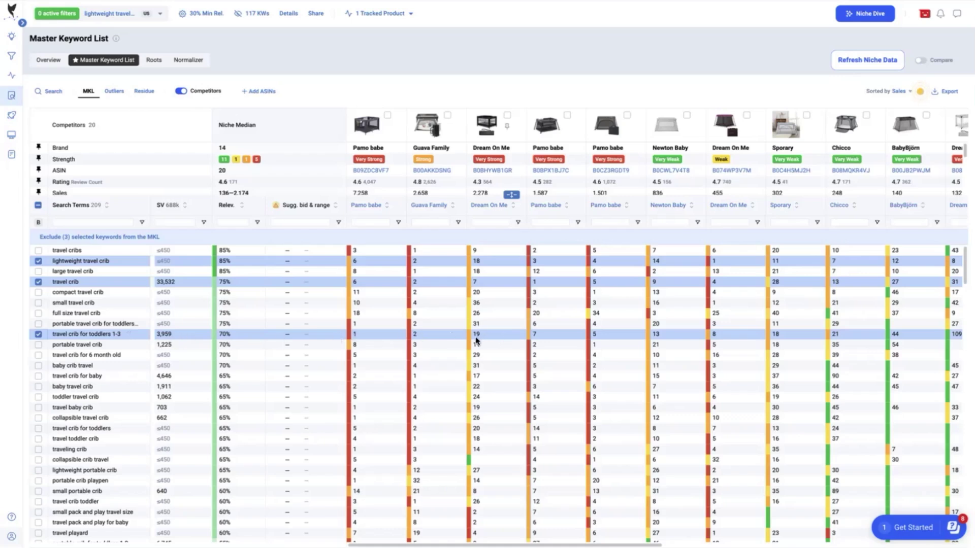
{"action": "scroll", "coordinate": [75, 355], "scroll_direction": "down", "scroll_amount": 1}
{"action": "left_click", "coordinate": [169, 373]}
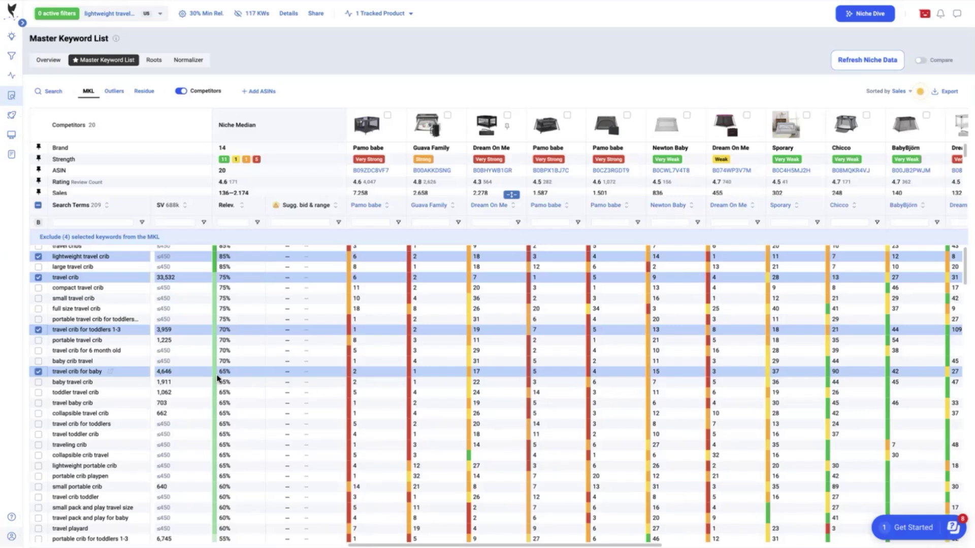
{"action": "left_click", "coordinate": [38, 383]}
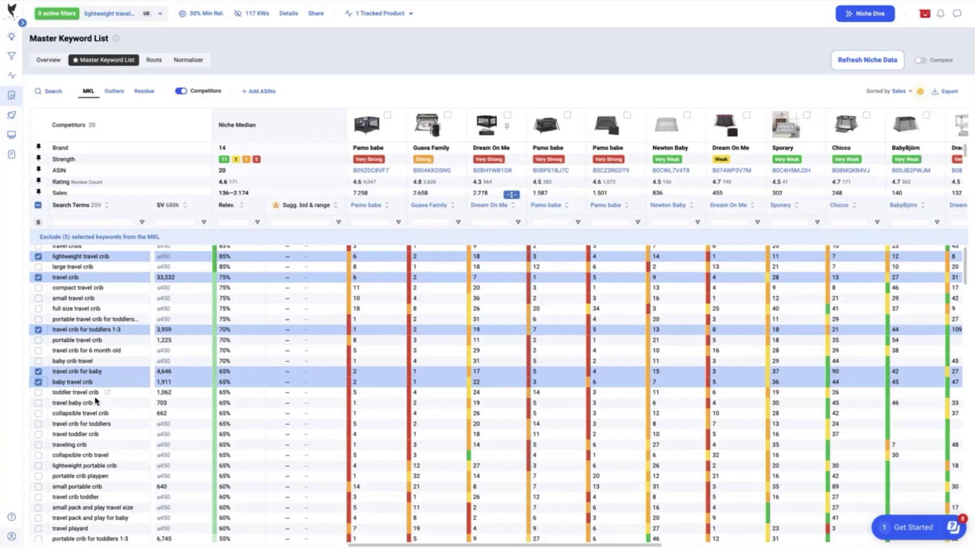
Also check portable crib for toddlers 1-3 and portable baby crib for exclusion, making seven.
{"action": "scroll", "coordinate": [76, 421], "scroll_direction": "down", "scroll_amount": 1}
{"action": "scroll", "coordinate": [81, 436], "scroll_direction": "down", "scroll_amount": 1}
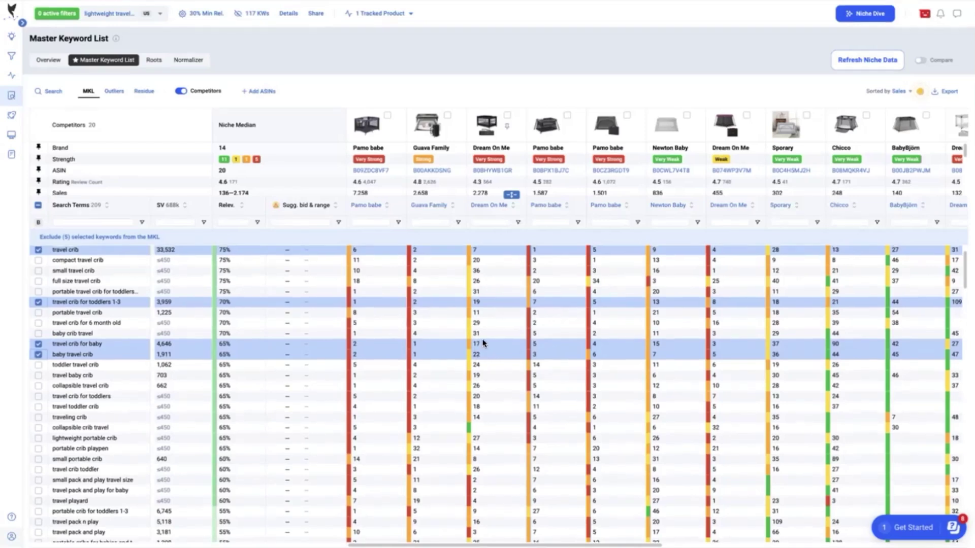
{"action": "scroll", "coordinate": [483, 346], "scroll_direction": "up", "scroll_amount": 1}
{"action": "scroll", "coordinate": [483, 325], "scroll_direction": "up", "scroll_amount": 1}
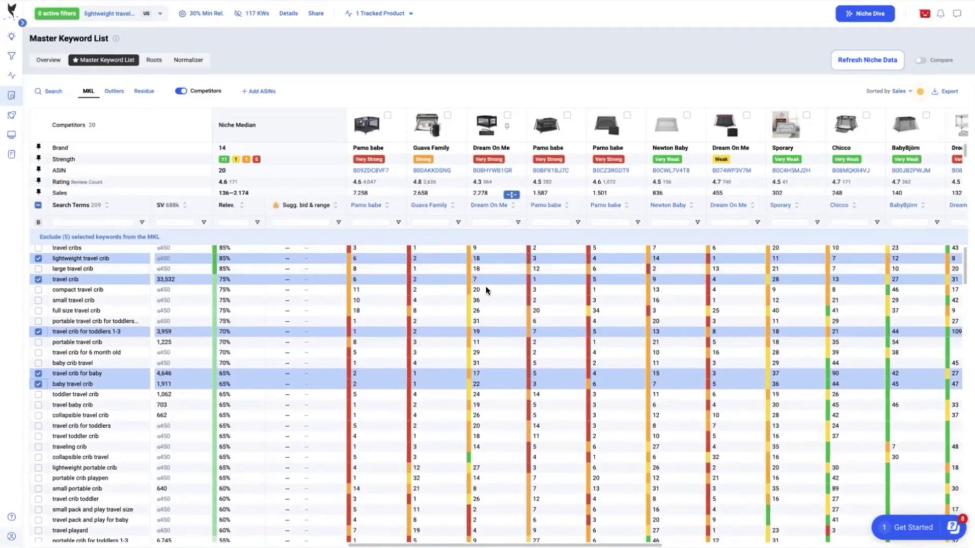
{"action": "scroll", "coordinate": [487, 291], "scroll_direction": "up", "scroll_amount": 1}
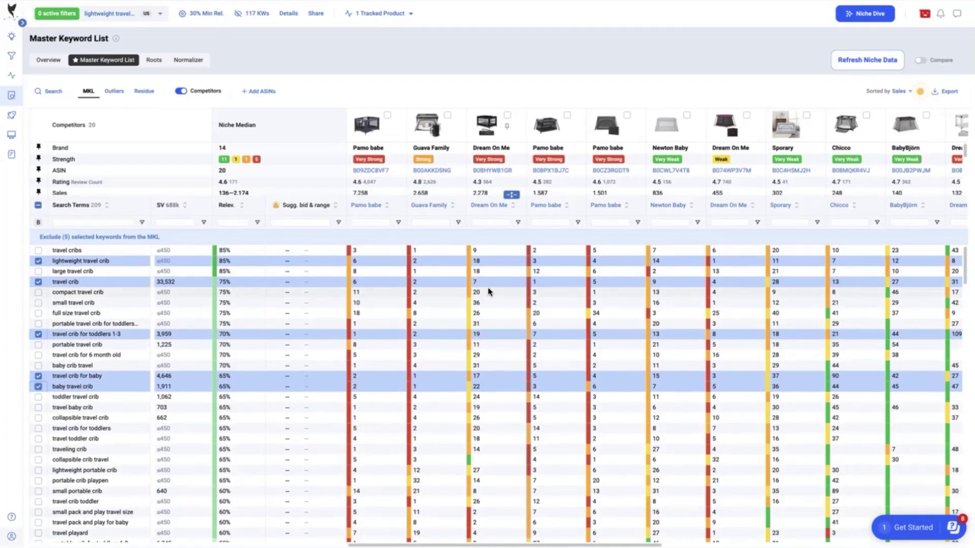
{"action": "scroll", "coordinate": [488, 299], "scroll_direction": "down", "scroll_amount": 1}
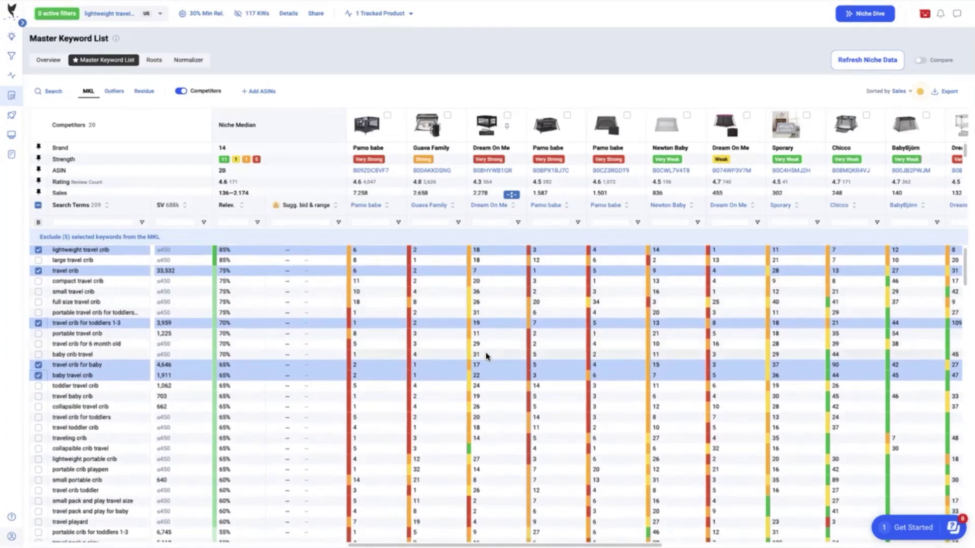
{"action": "scroll", "coordinate": [486, 357], "scroll_direction": "down", "scroll_amount": 2}
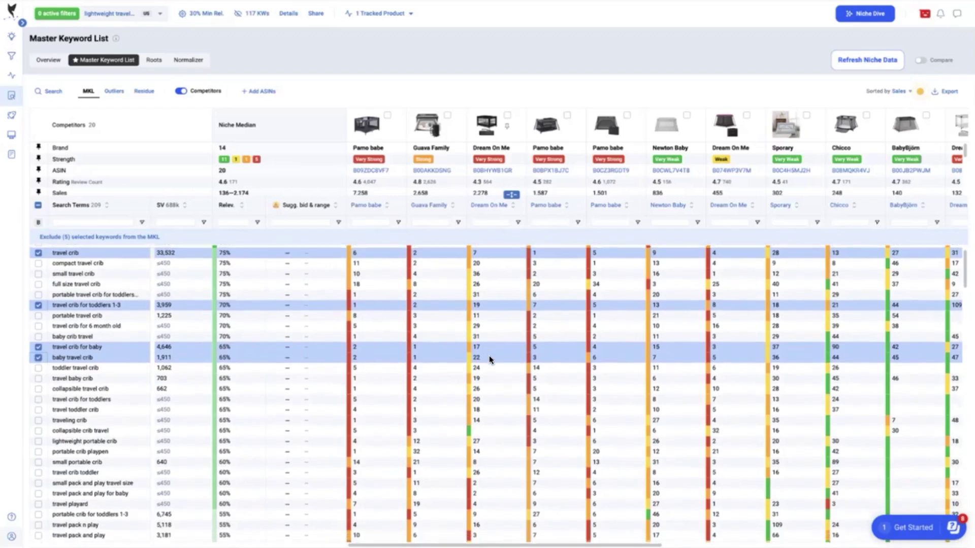
{"action": "scroll", "coordinate": [491, 398], "scroll_direction": "down", "scroll_amount": 1}
{"action": "scroll", "coordinate": [492, 398], "scroll_direction": "down", "scroll_amount": 3}
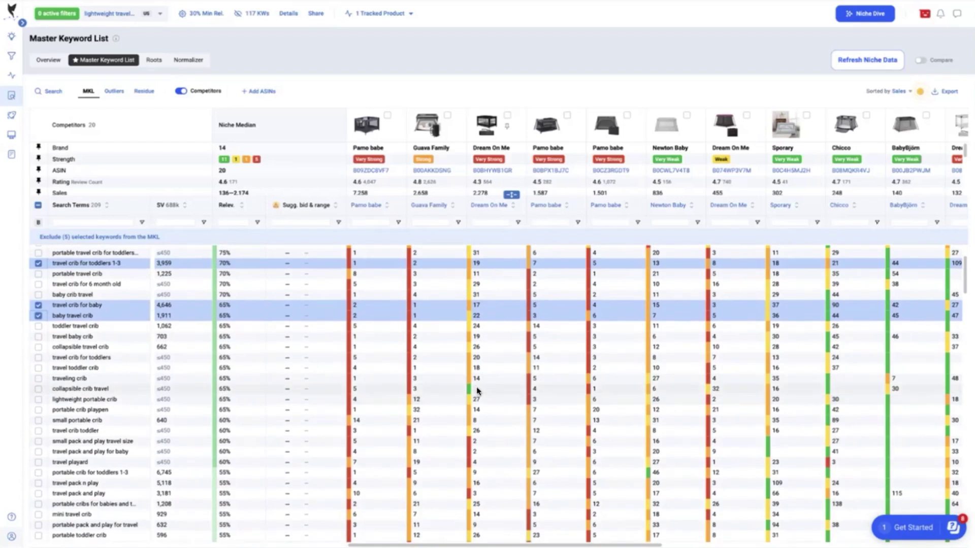
{"action": "scroll", "coordinate": [493, 452], "scroll_direction": "down", "scroll_amount": 3}
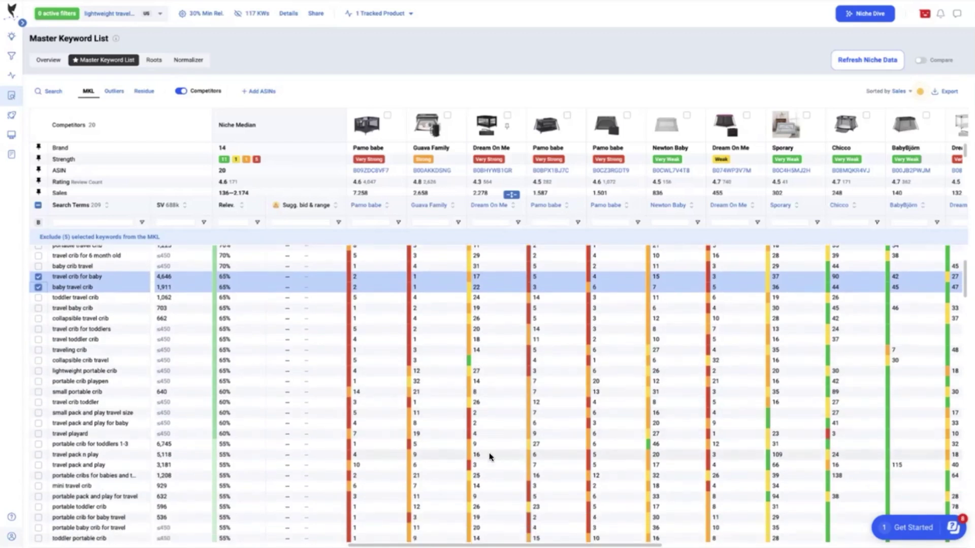
{"action": "left_click", "coordinate": [37, 444]}
{"action": "scroll", "coordinate": [31, 464], "scroll_direction": "down", "scroll_amount": 10}
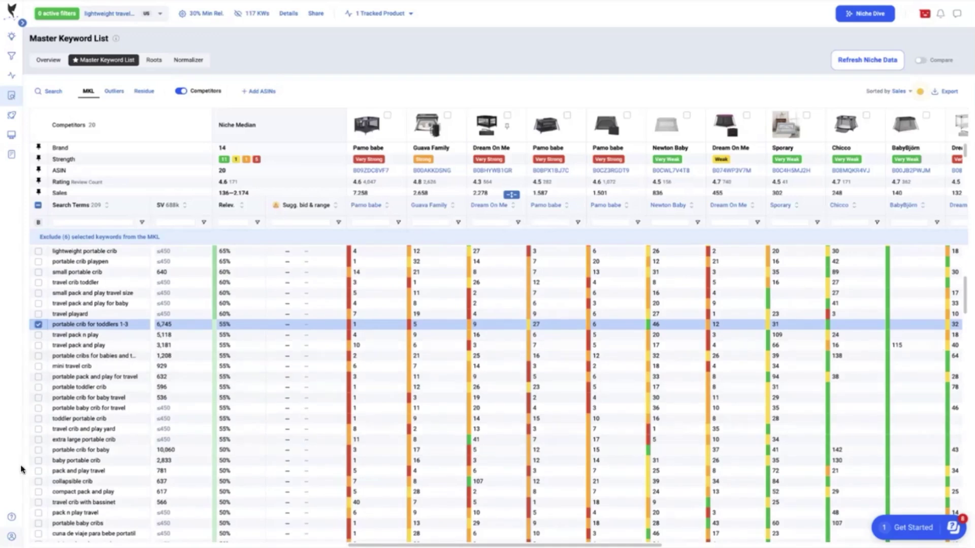
{"action": "scroll", "coordinate": [32, 464], "scroll_direction": "down", "scroll_amount": 5}
{"action": "left_click", "coordinate": [38, 480]}
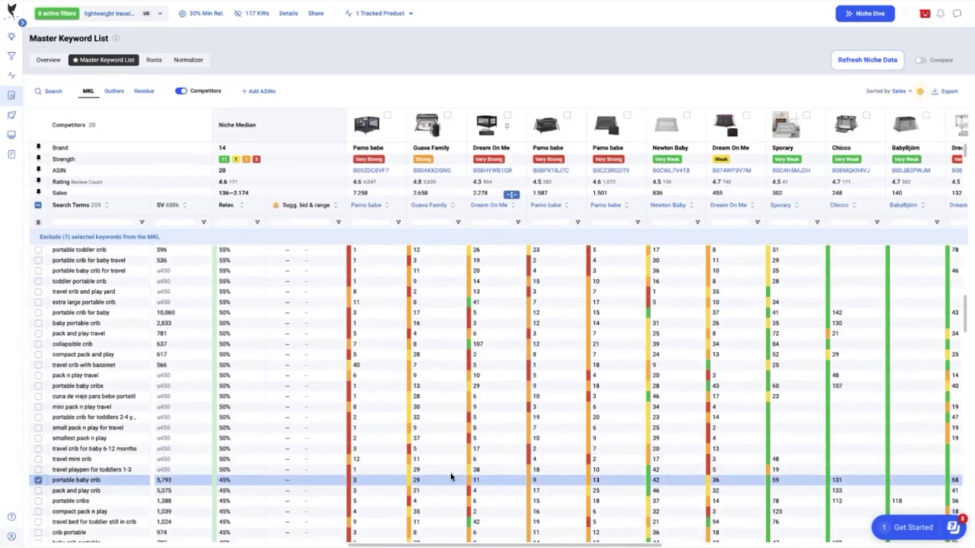
Scroll further down the keyword list to review the remaining terms, then back up.
{"action": "scroll", "coordinate": [480, 493], "scroll_direction": "down", "scroll_amount": 3}
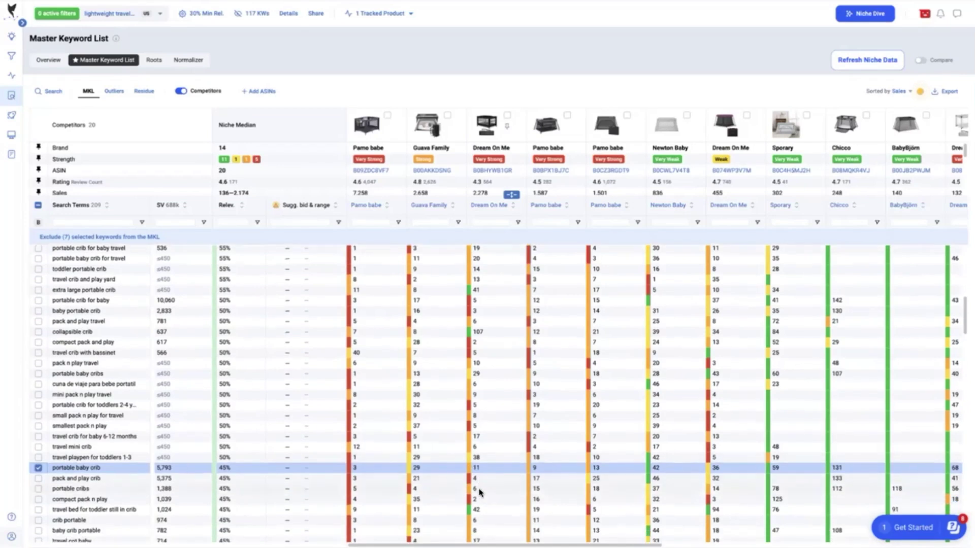
{"action": "scroll", "coordinate": [480, 490], "scroll_direction": "down", "scroll_amount": 1}
{"action": "scroll", "coordinate": [479, 489], "scroll_direction": "down", "scroll_amount": 3}
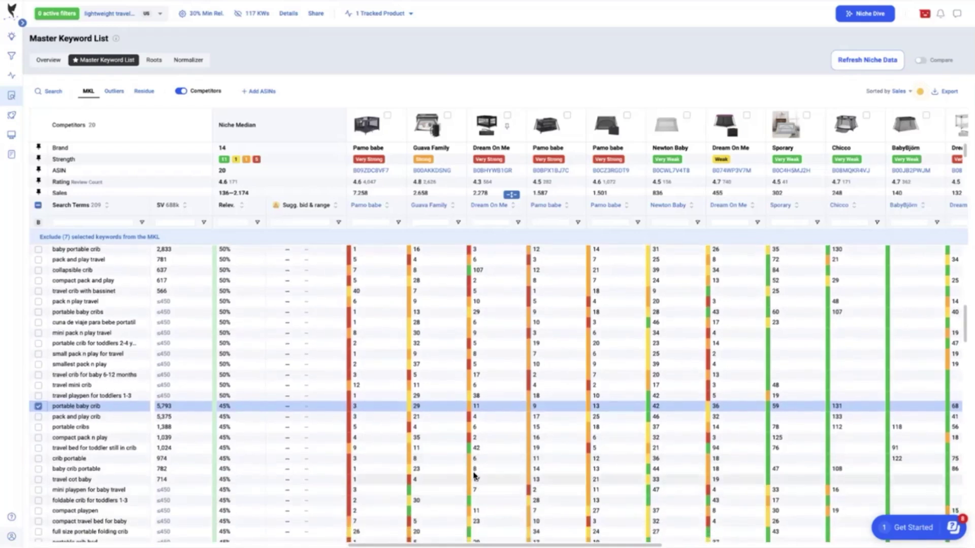
{"action": "scroll", "coordinate": [473, 477], "scroll_direction": "down", "scroll_amount": 1}
{"action": "scroll", "coordinate": [473, 475], "scroll_direction": "down", "scroll_amount": 1}
{"action": "scroll", "coordinate": [473, 476], "scroll_direction": "down", "scroll_amount": 1}
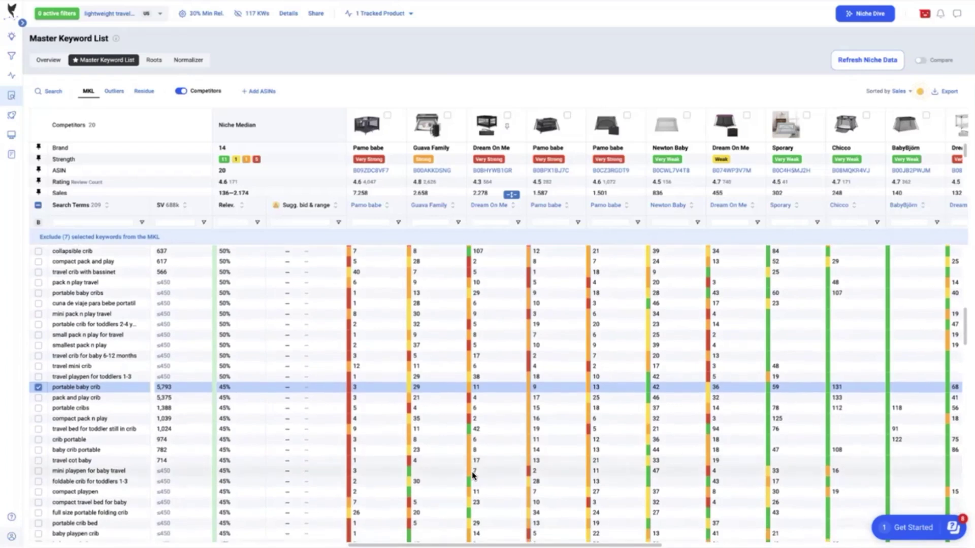
{"action": "scroll", "coordinate": [473, 476], "scroll_direction": "up", "scroll_amount": 5}
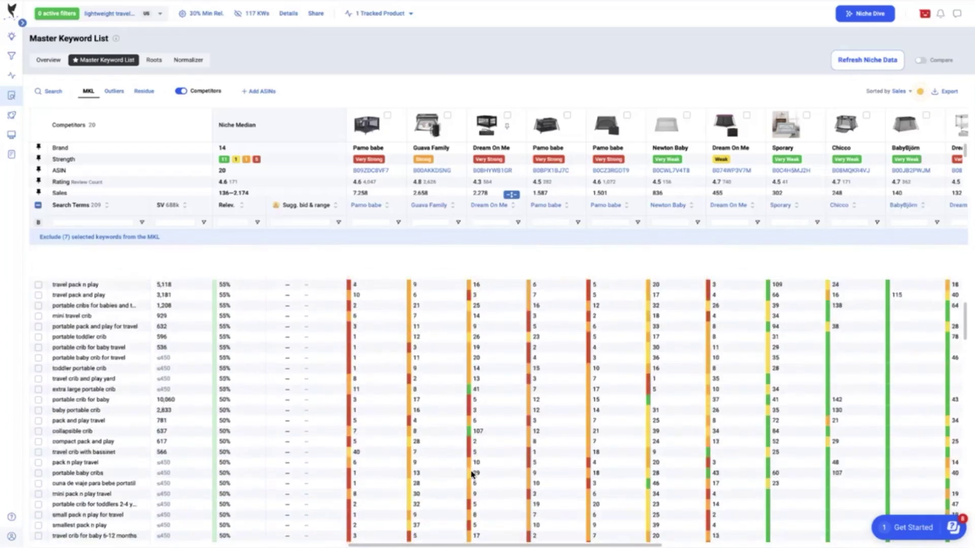
{"action": "scroll", "coordinate": [472, 475], "scroll_direction": "up", "scroll_amount": 5}
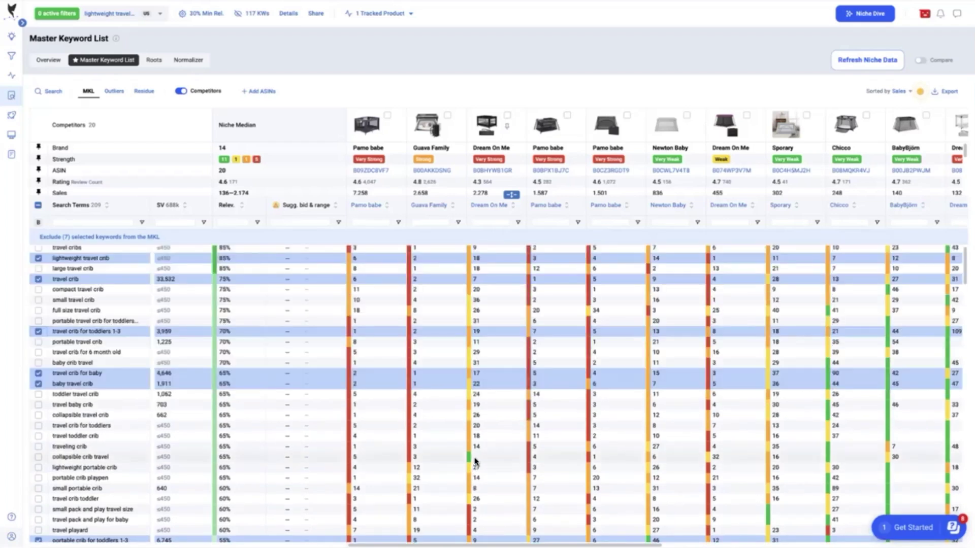
Open the Listing Builder from the sidebar and enlarge the listing editor area.
{"action": "left_click", "coordinate": [11, 76]}
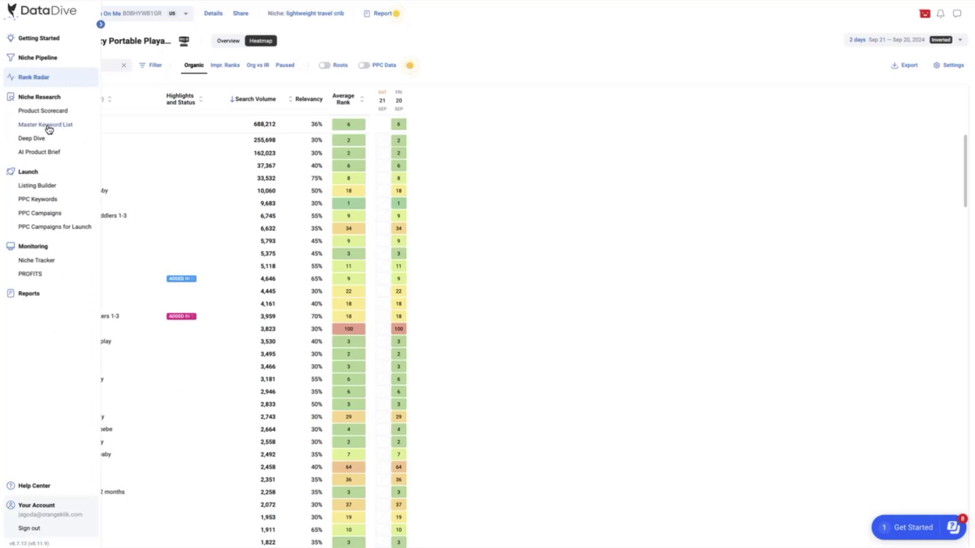
{"action": "left_click", "coordinate": [49, 186]}
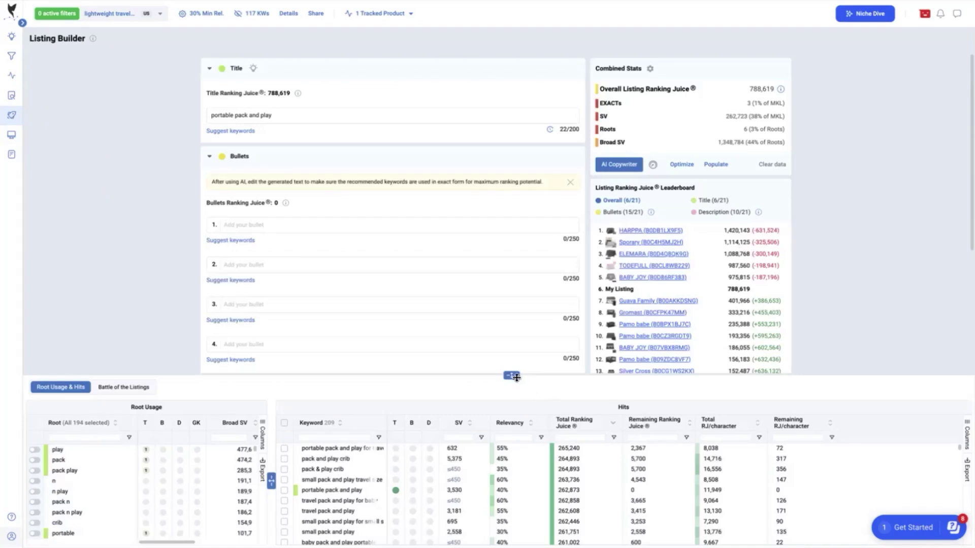
{"action": "left_click_drag", "start_coordinate": [516, 377], "coordinate": [508, 490]}
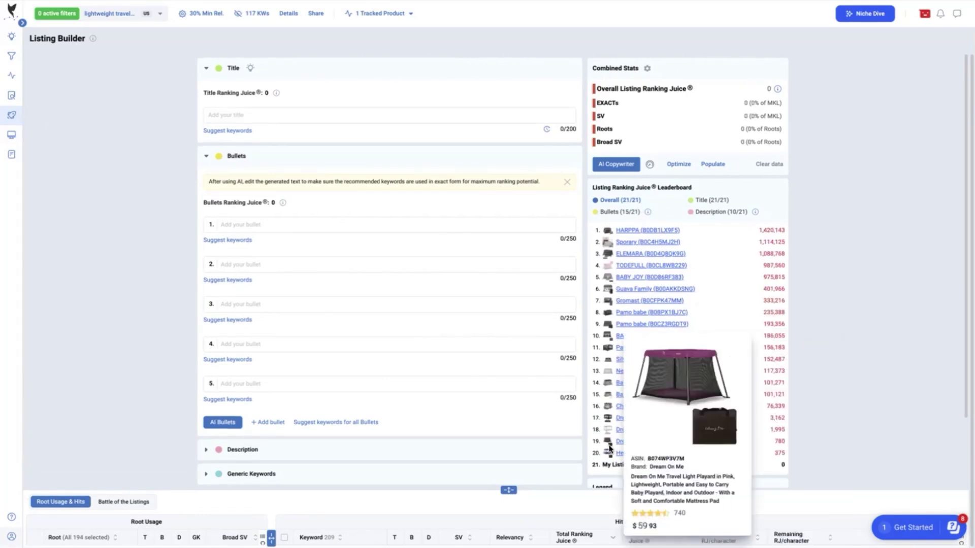
{"action": "scroll", "coordinate": [609, 444], "scroll_direction": "down", "scroll_amount": 1}
{"action": "scroll", "coordinate": [615, 399], "scroll_direction": "up", "scroll_amount": 1}
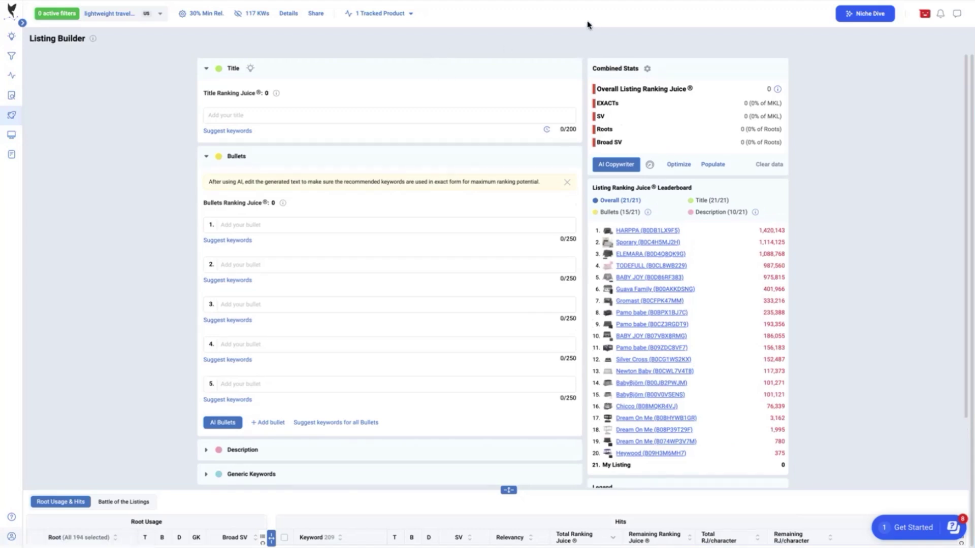
Paste the Dream On Me Zazzy playard's Amazon title into the listing title (136/200 characters).
{"action": "left_click", "coordinate": [207, 116]}
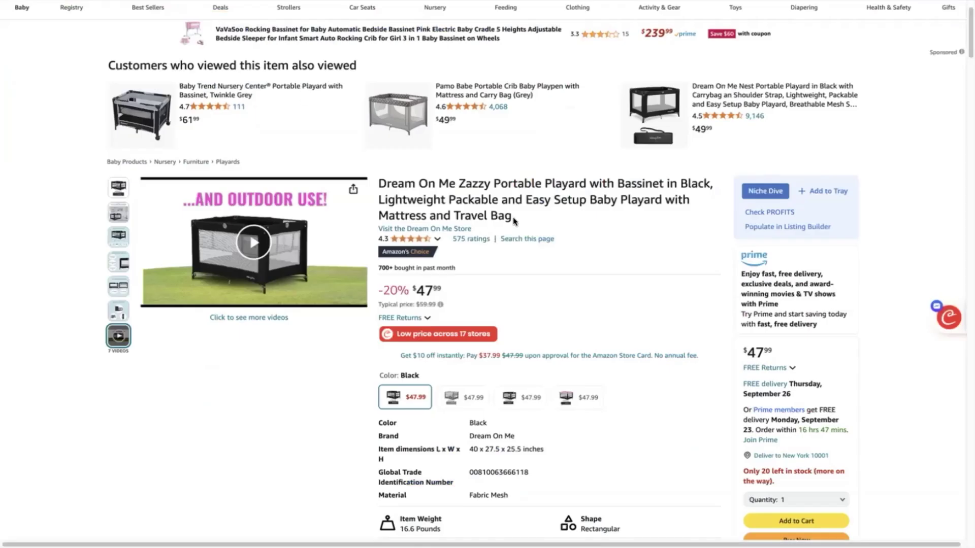
{"action": "left_click_drag", "start_coordinate": [511, 219], "coordinate": [380, 183]}
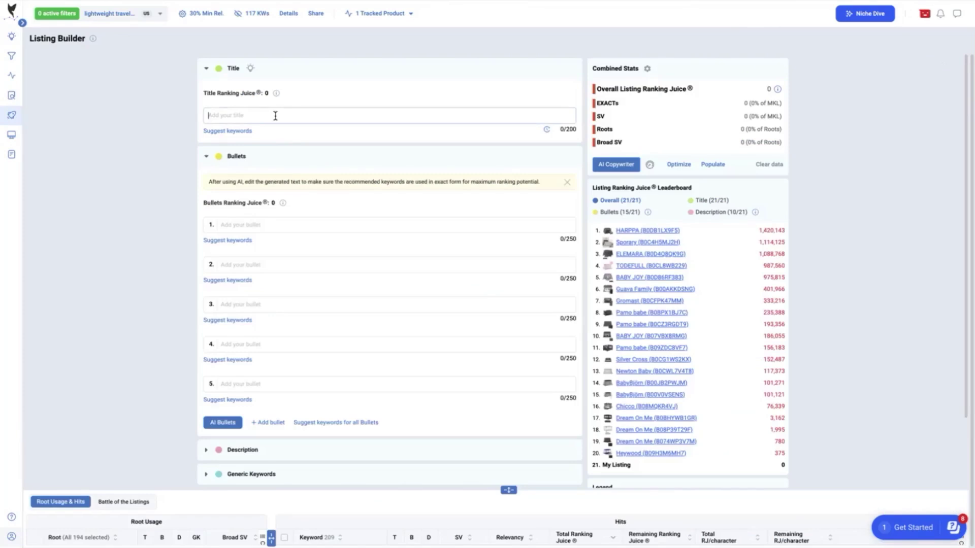
{"action": "type", "text": "Dream On Me Zazzy Portable Playard with Bassinet in Black, Lightweight Packable and Easy Setup Baby Playard with Mattress and Travel Bag"}
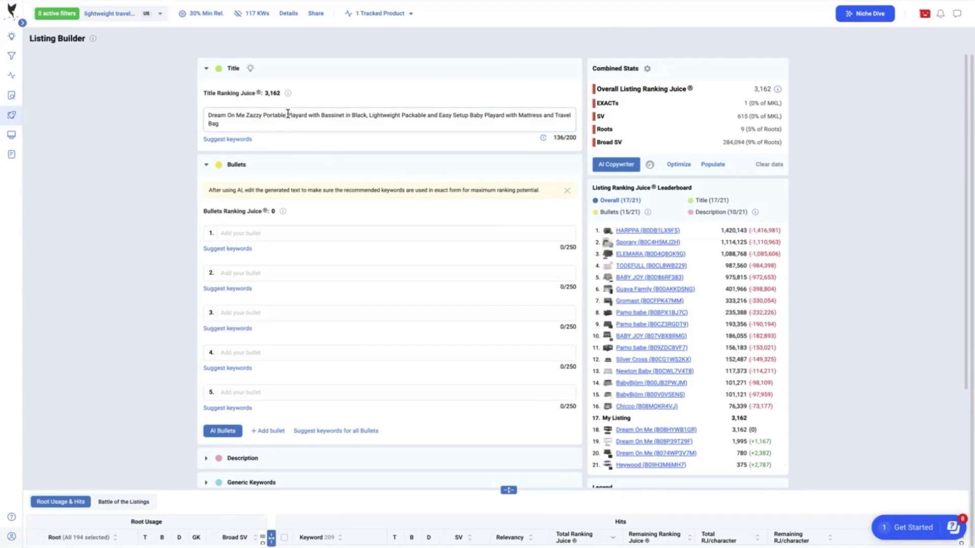
Highlight both occurrences of Playard in the title and enlarge the Root Usage & Hits tables.
{"action": "left_click_drag", "start_coordinate": [288, 113], "coordinate": [297, 116]}
{"action": "left_click_drag", "start_coordinate": [483, 115], "coordinate": [498, 117]}
{"action": "left_click_drag", "start_coordinate": [512, 492], "coordinate": [513, 226]}
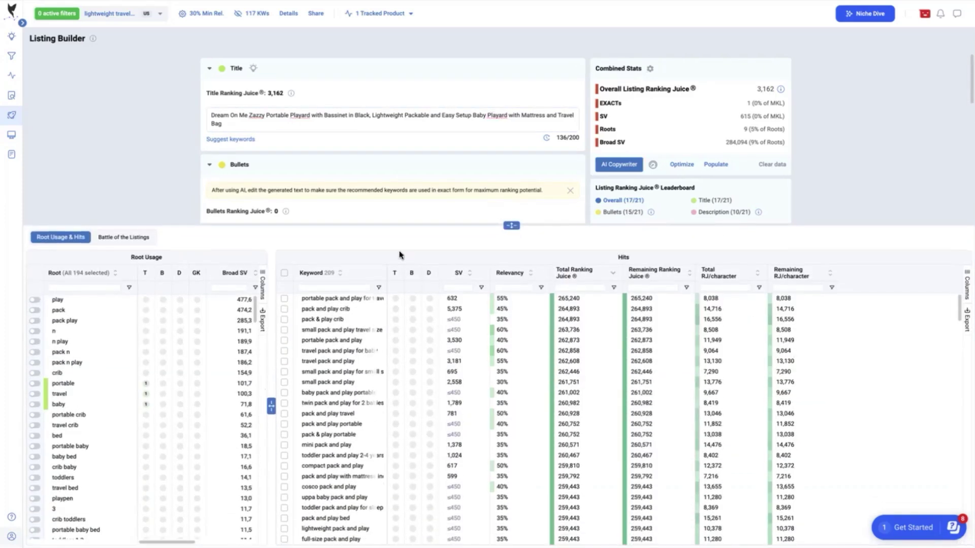
Filter hits to lightweight travel crib and replace Packable with 'travel crib', reaching 167,847 Title Ranking Juice.
{"action": "left_click", "coordinate": [350, 288]}
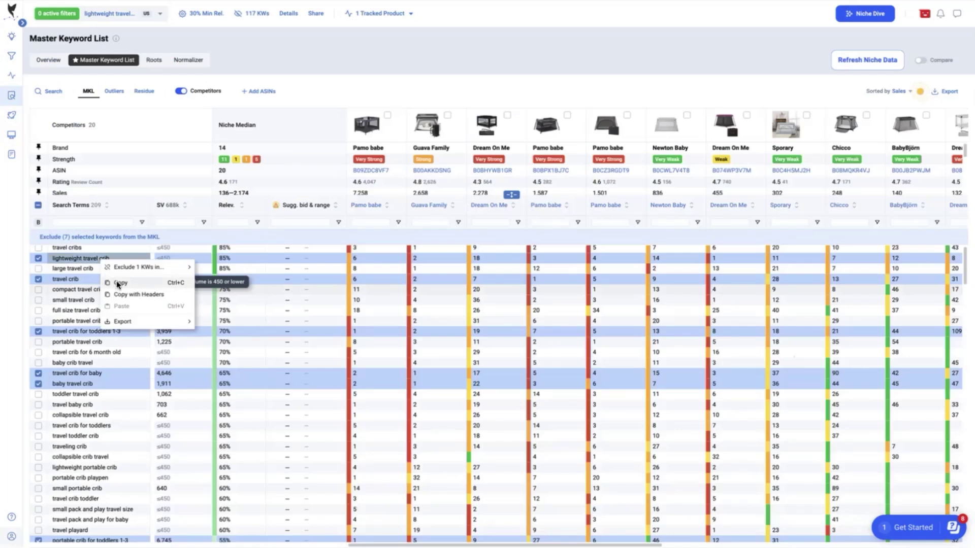
{"action": "left_click", "coordinate": [118, 283]}
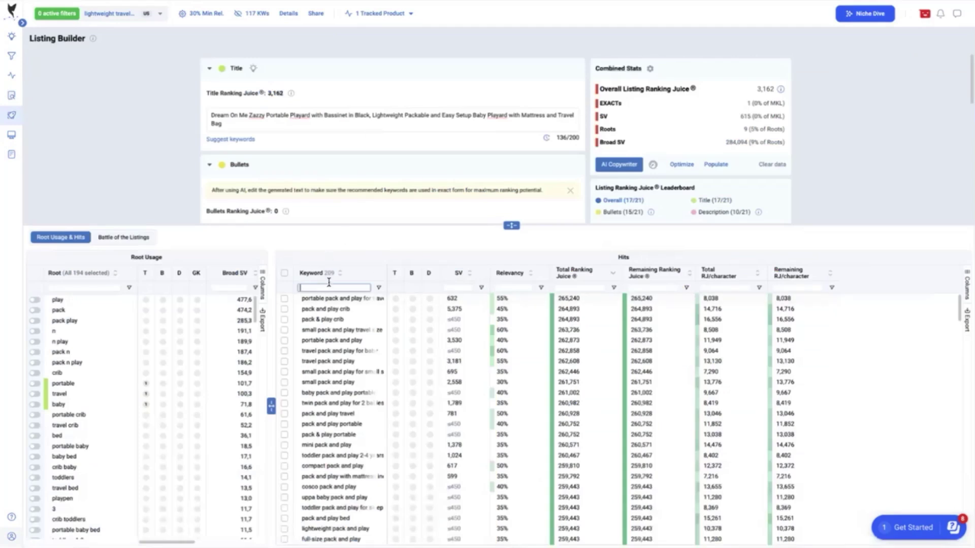
{"action": "key", "text": "ctrl+v"}
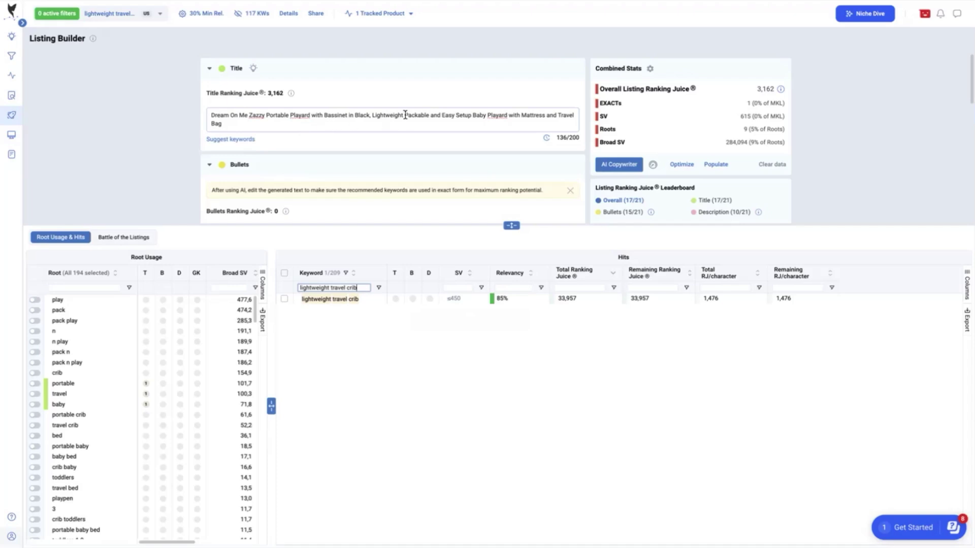
{"action": "left_click_drag", "start_coordinate": [405, 115], "coordinate": [426, 112]}
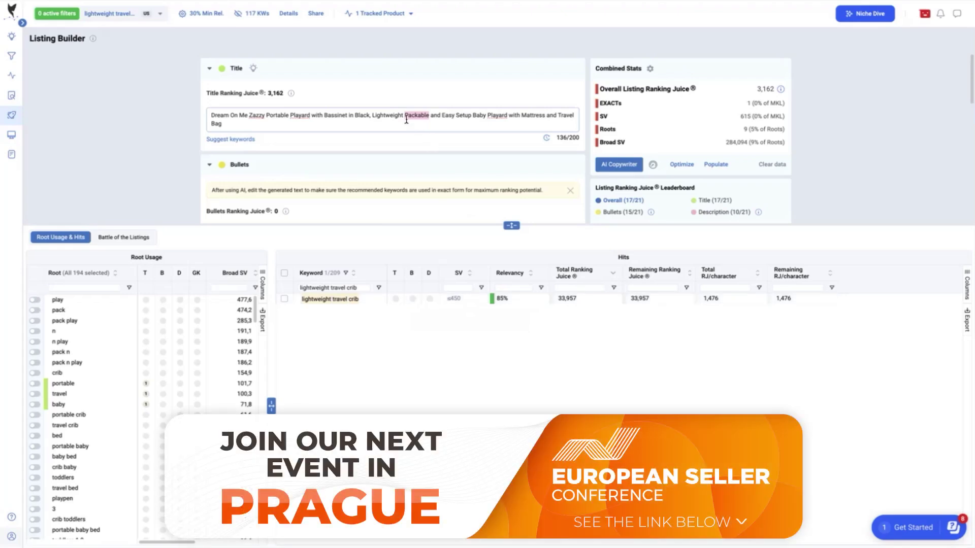
{"action": "type", "text": "travel crib"}
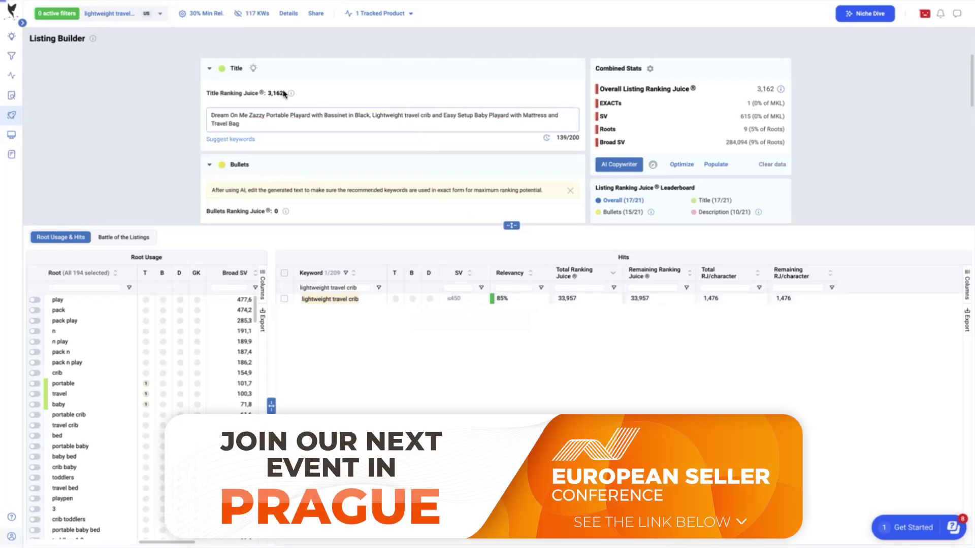
{"action": "left_click", "coordinate": [282, 94]}
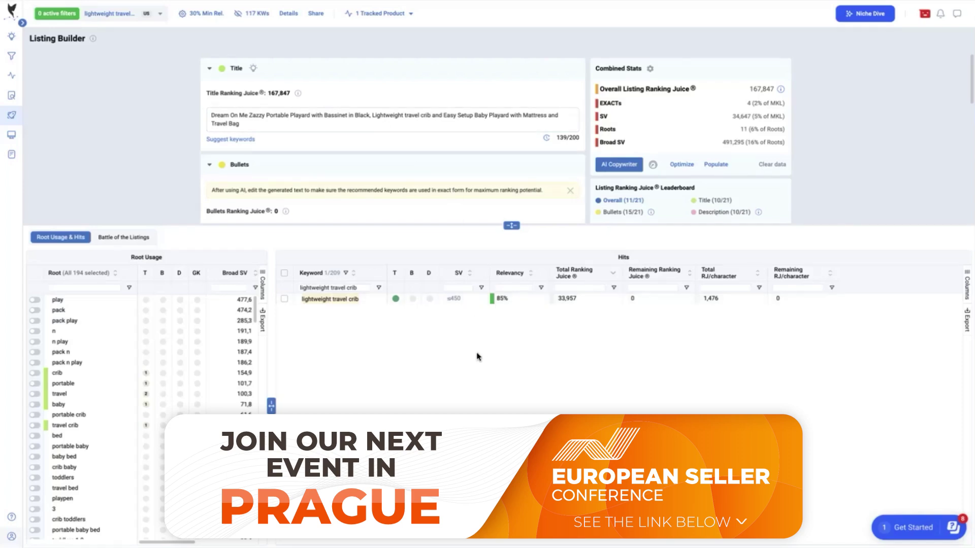
Filter to 'travel crib for toddlers 1-3' and insert it after crib, lifting Title Ranking Juice to 189,414.
{"action": "scroll", "coordinate": [144, 399], "scroll_direction": "down", "scroll_amount": 3}
{"action": "scroll", "coordinate": [144, 401], "scroll_direction": "up", "scroll_amount": 3}
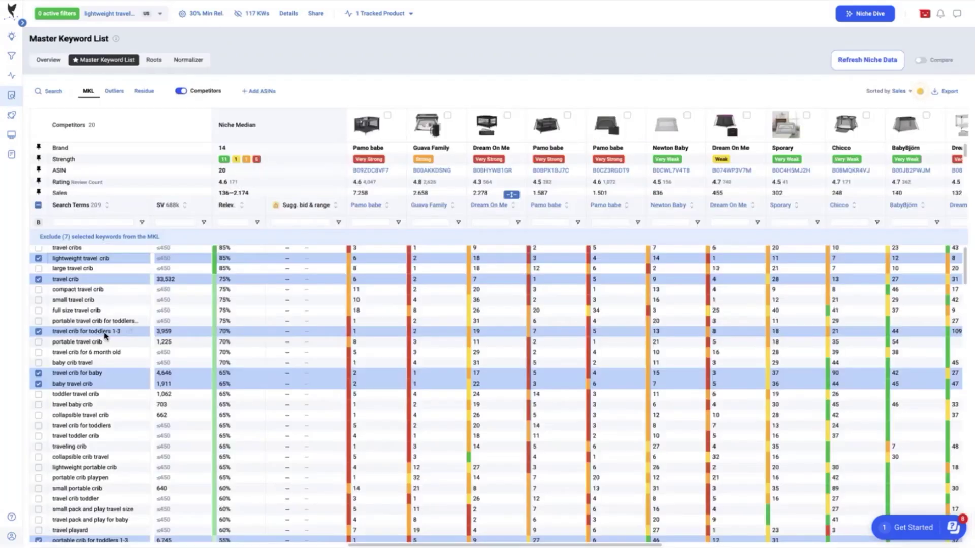
{"action": "right_click", "coordinate": [105, 335]}
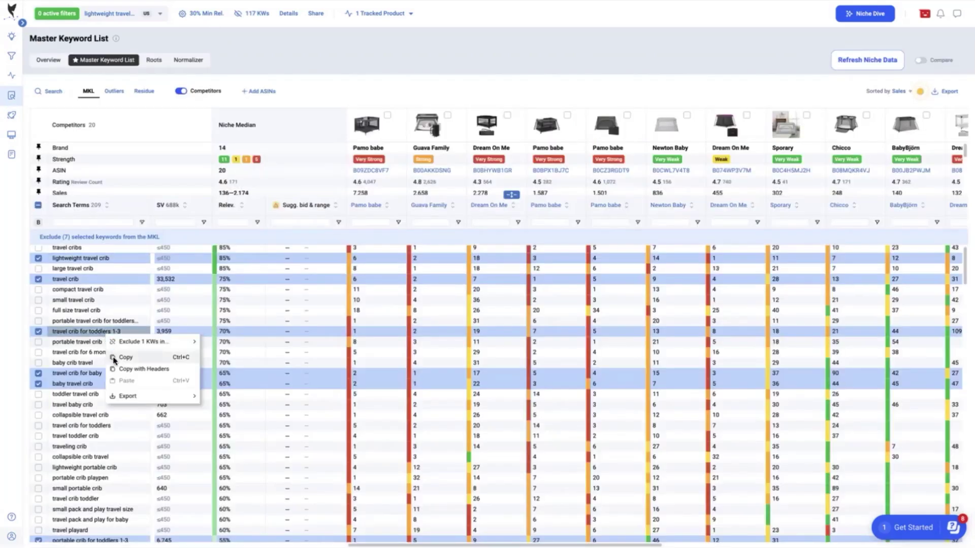
{"action": "left_click", "coordinate": [120, 362]}
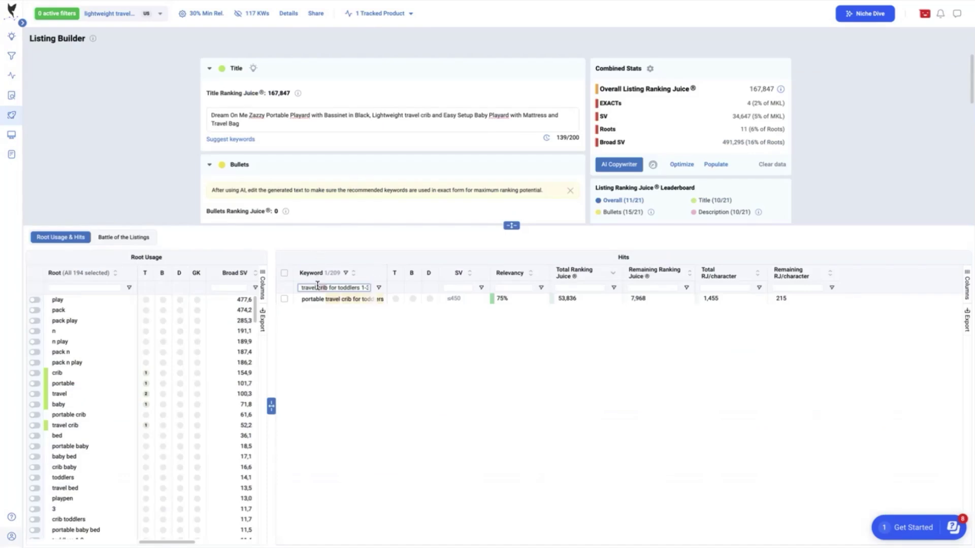
{"action": "left_click", "coordinate": [320, 287]}
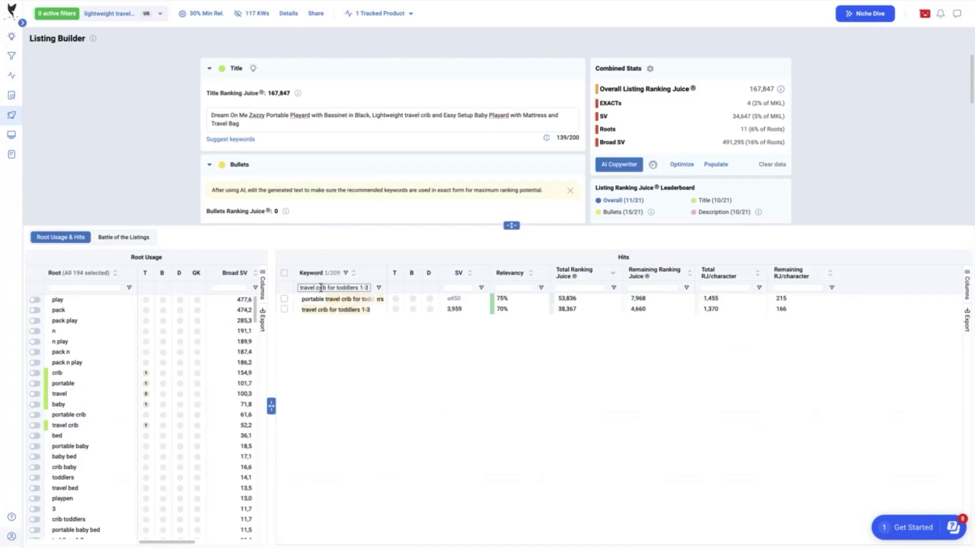
{"action": "left_click", "coordinate": [284, 309]}
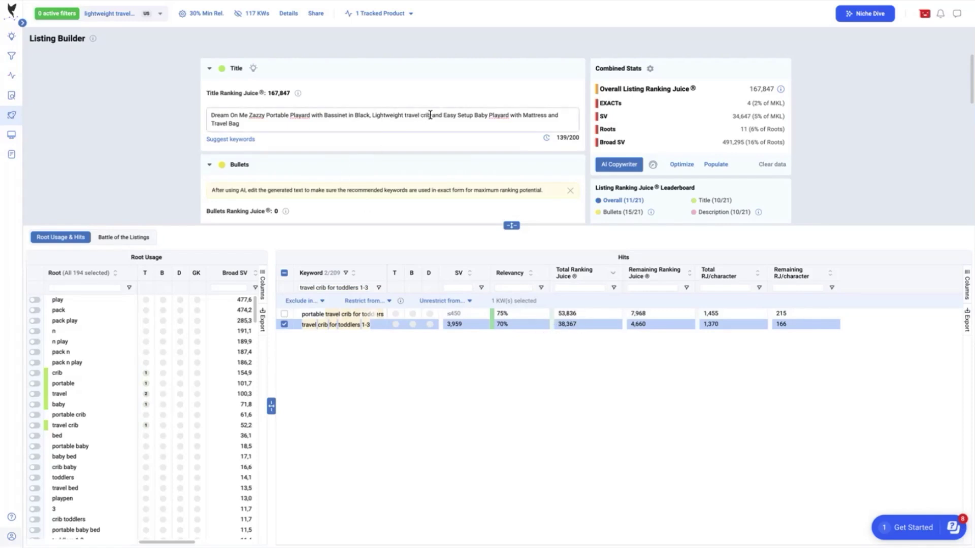
{"action": "key", "text": "ctrl+v"}
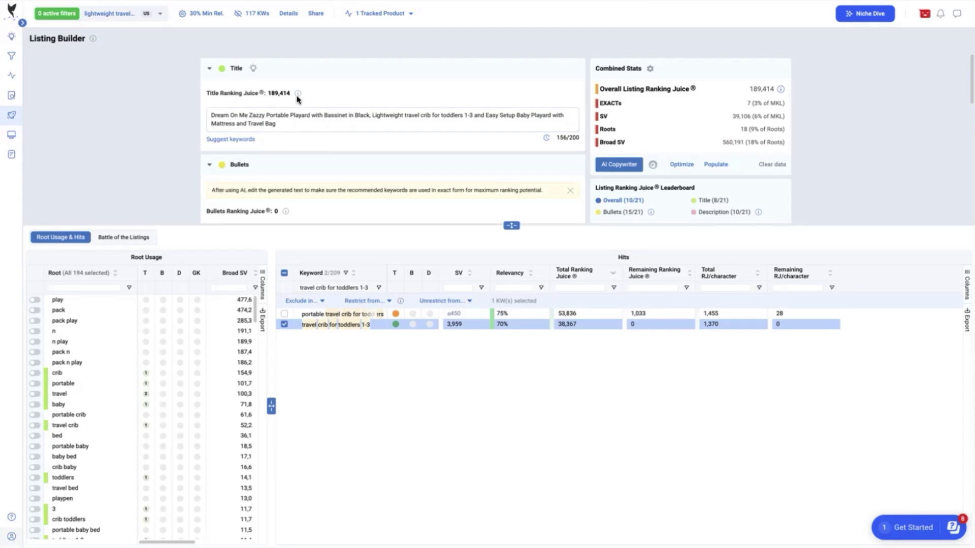
Reveal the bullet fields and paste the competitor's Amazon bullet text into the bullets.
{"action": "left_click_drag", "start_coordinate": [510, 227], "coordinate": [523, 470]}
{"action": "left_click", "coordinate": [267, 233]}
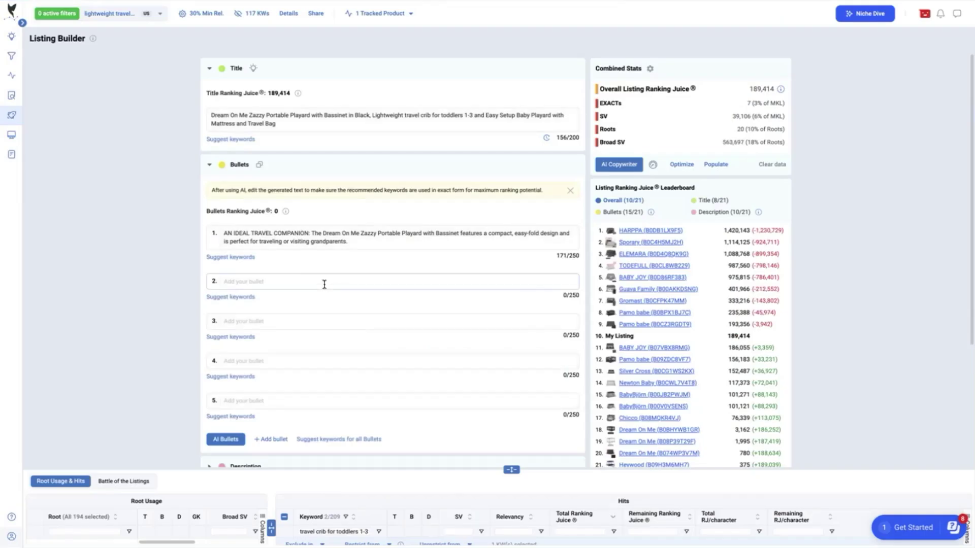
{"action": "key", "text": "ctrl+v"}
{"action": "key", "text": "ctrl+v"}
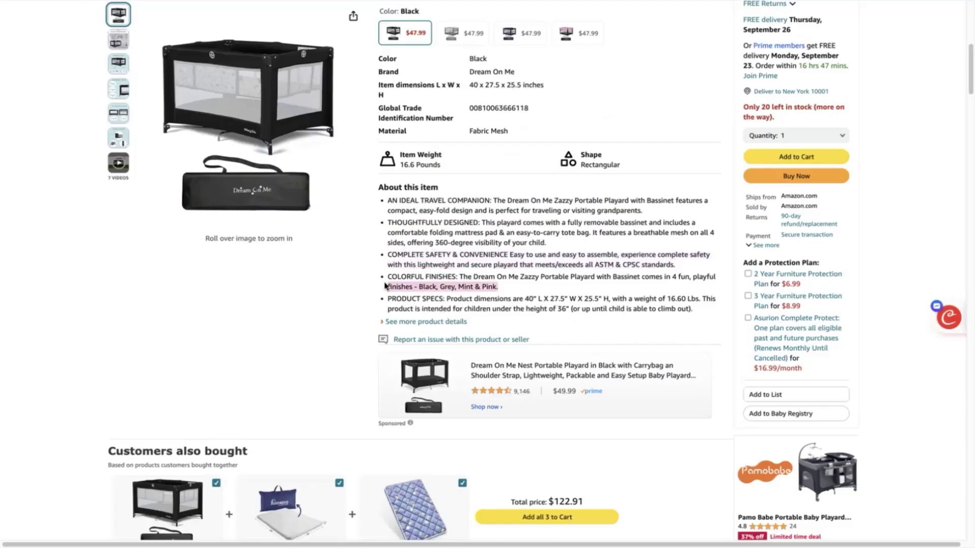
{"action": "key", "text": "ctrl+v"}
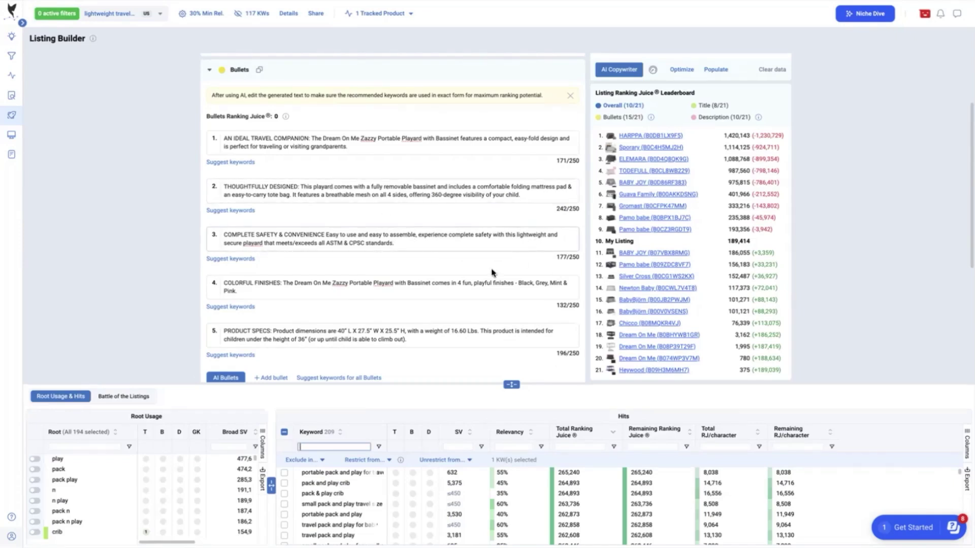
Replace 'Portable Playard' in the fourth bullet with 'travel crib for baby' (136/250 characters).
{"action": "left_click_drag", "start_coordinate": [392, 283], "coordinate": [354, 283]}
{"action": "type", "text": "travel cri"}
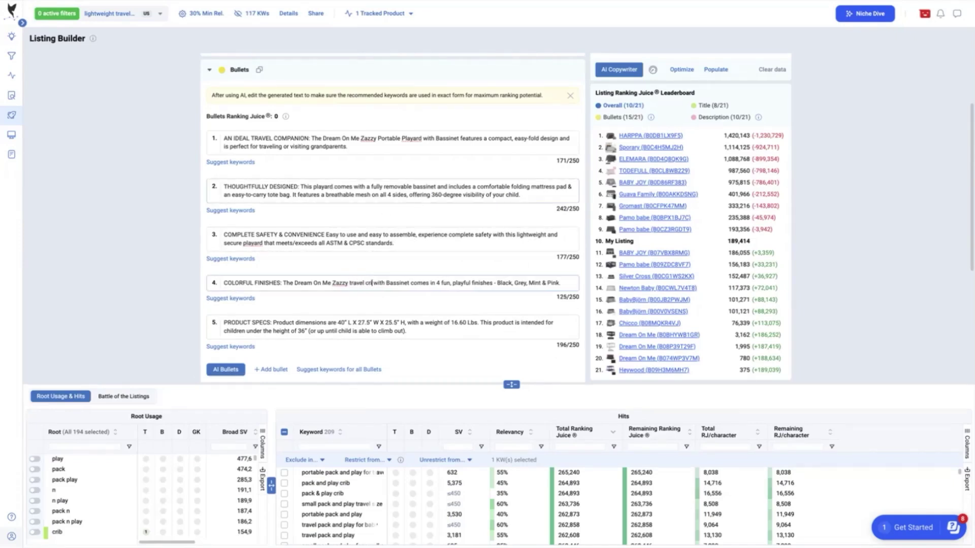
{"action": "type", "text": "b for baby"}
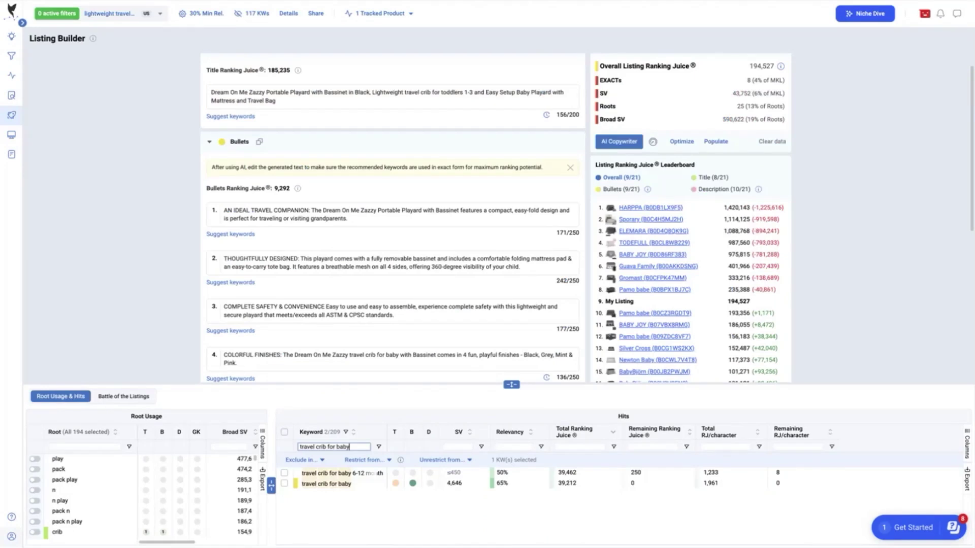
{"action": "left_click", "coordinate": [284, 483]}
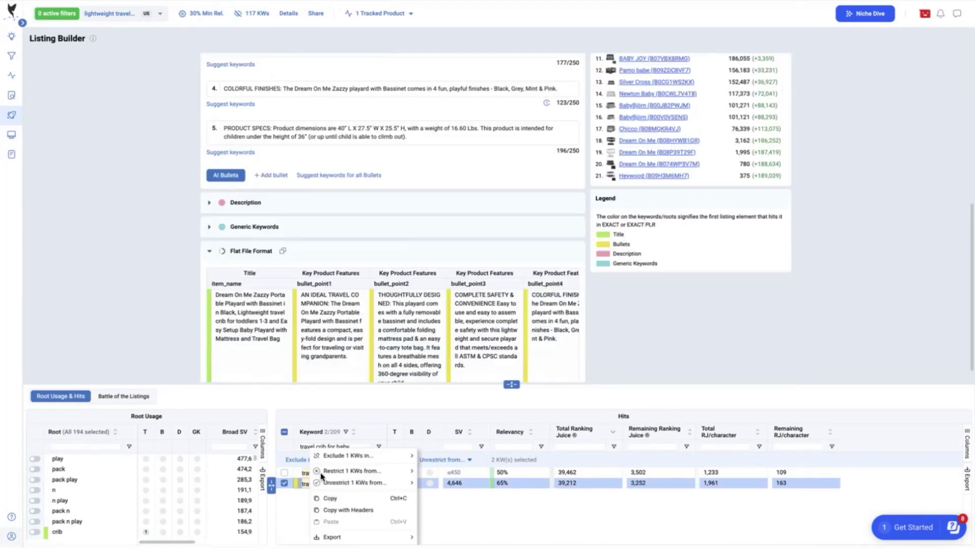
{"action": "left_click", "coordinate": [328, 503]}
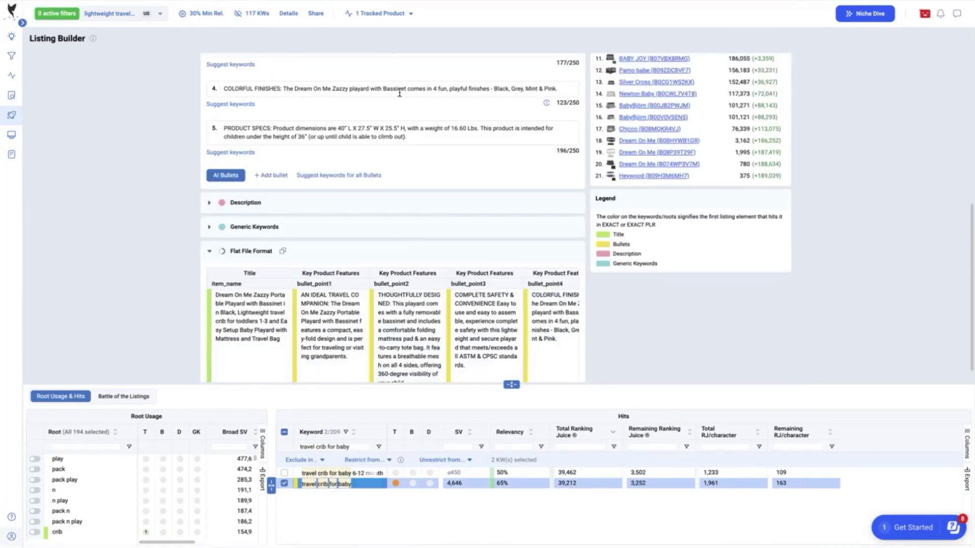
{"action": "double_click", "coordinate": [368, 88]}
{"action": "key", "text": "ctrl+v"}
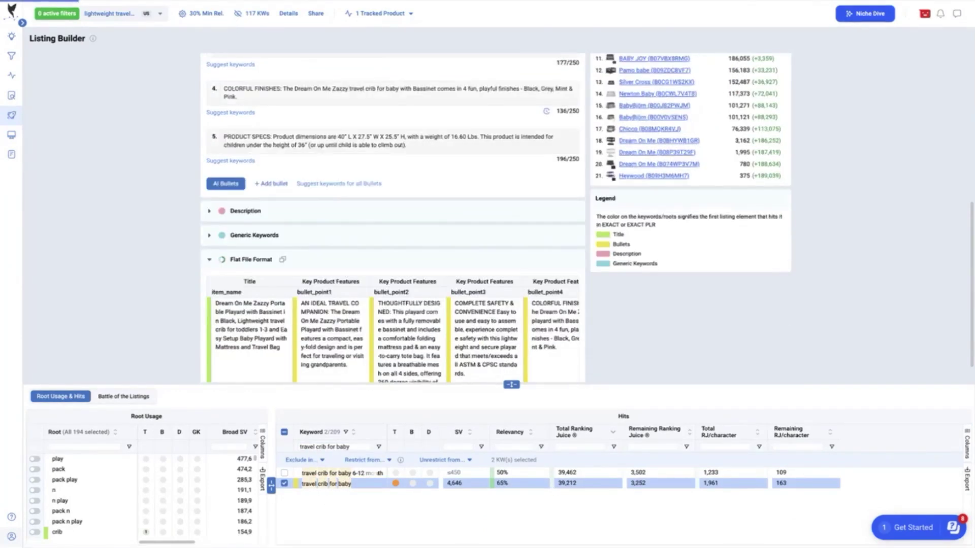
Scroll through the Listing Builder and expand the empty Description section.
{"action": "scroll", "coordinate": [393, 121], "scroll_direction": "up", "scroll_amount": 5}
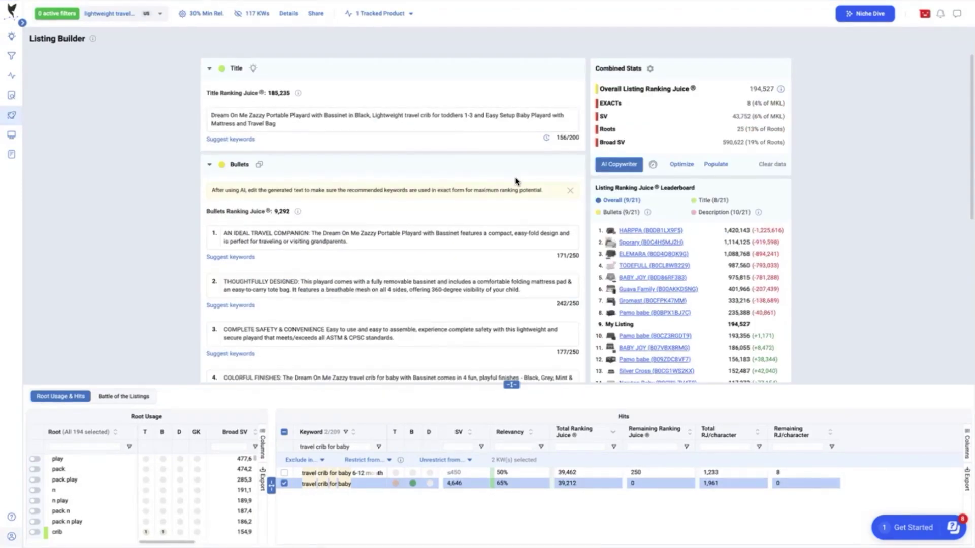
{"action": "scroll", "coordinate": [515, 180], "scroll_direction": "down", "scroll_amount": 1}
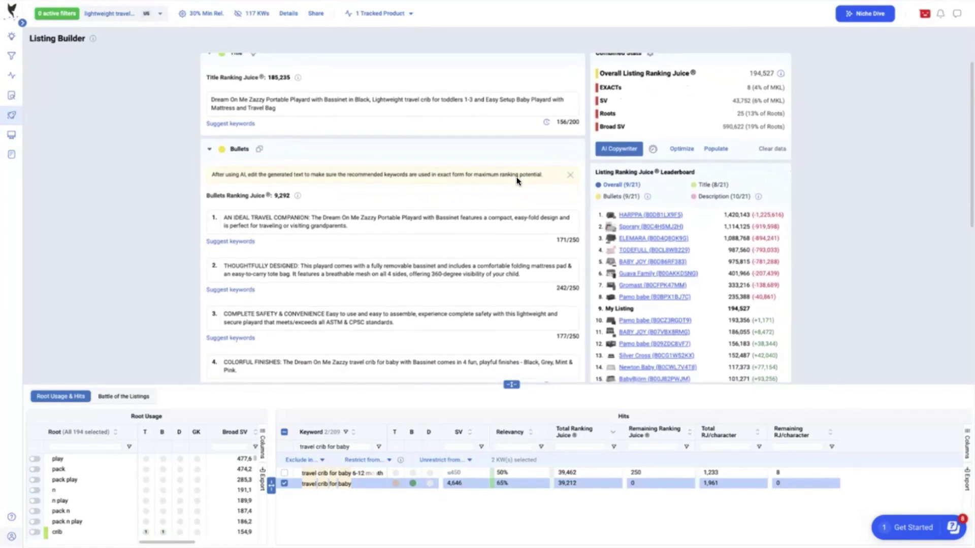
{"action": "scroll", "coordinate": [518, 181], "scroll_direction": "down", "scroll_amount": 1}
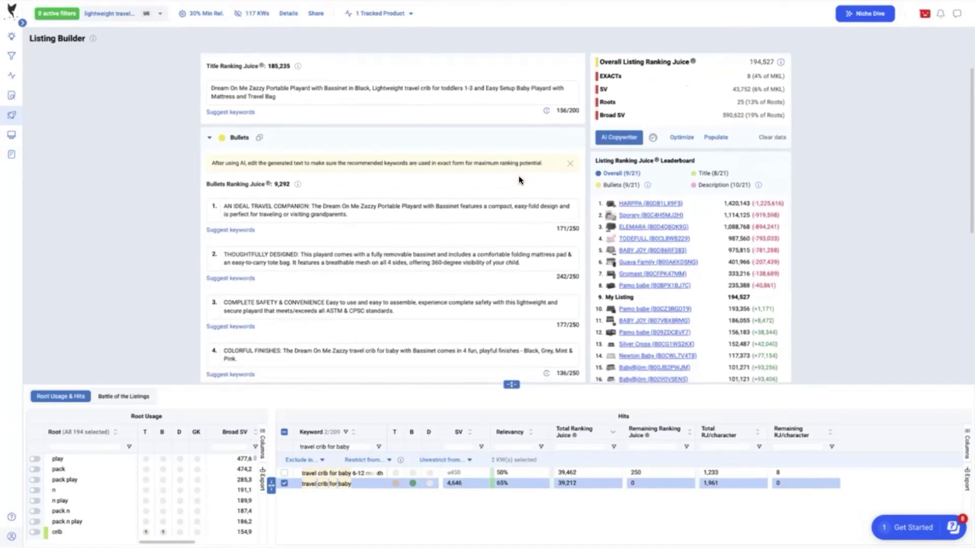
{"action": "scroll", "coordinate": [519, 180], "scroll_direction": "up", "scroll_amount": 1}
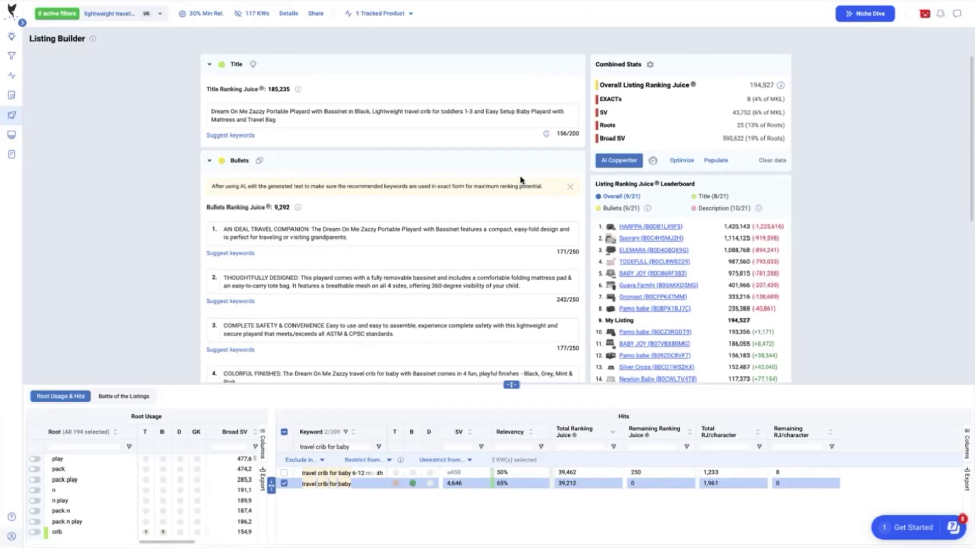
{"action": "scroll", "coordinate": [520, 179], "scroll_direction": "up", "scroll_amount": 1}
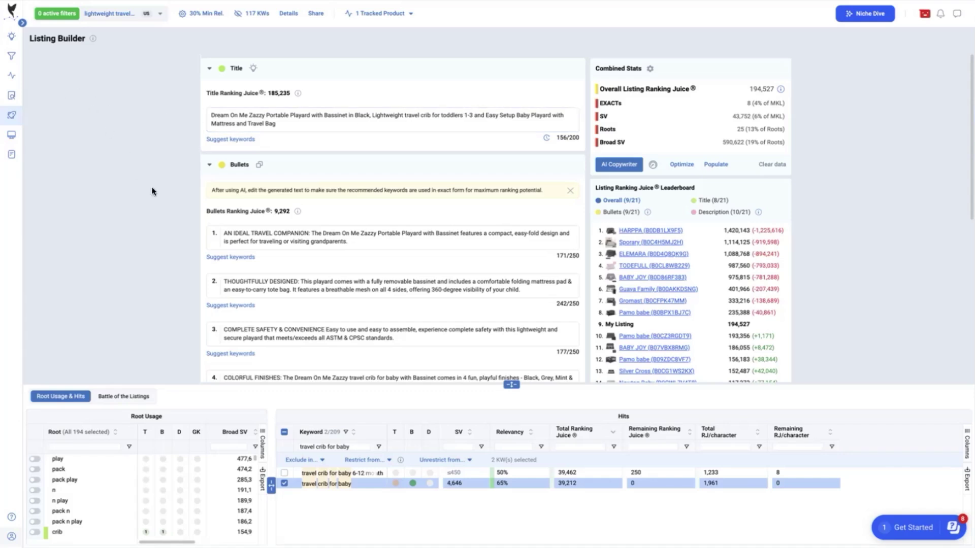
{"action": "scroll", "coordinate": [152, 191], "scroll_direction": "down", "scroll_amount": 1}
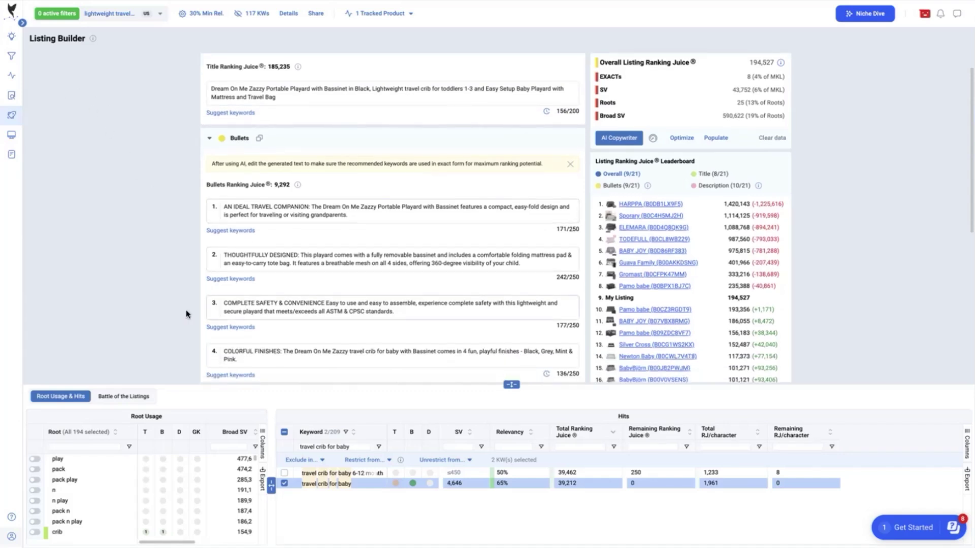
{"action": "scroll", "coordinate": [172, 251], "scroll_direction": "down", "scroll_amount": 5}
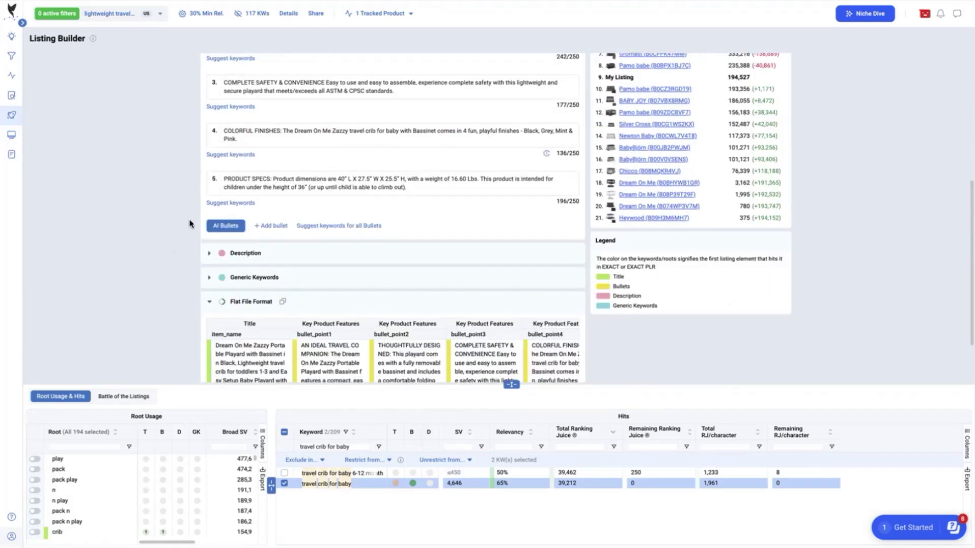
{"action": "left_click", "coordinate": [211, 254]}
Expand the empty Generic Keywords section, then bring up the full navigation sidebar.
{"action": "scroll", "coordinate": [146, 246], "scroll_direction": "down", "scroll_amount": 4}
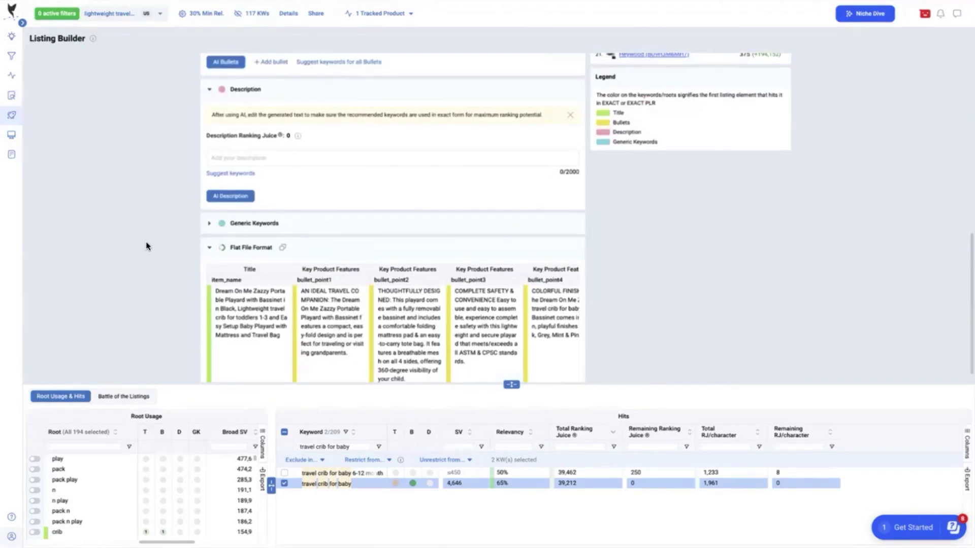
{"action": "scroll", "coordinate": [179, 237], "scroll_direction": "down", "scroll_amount": 1}
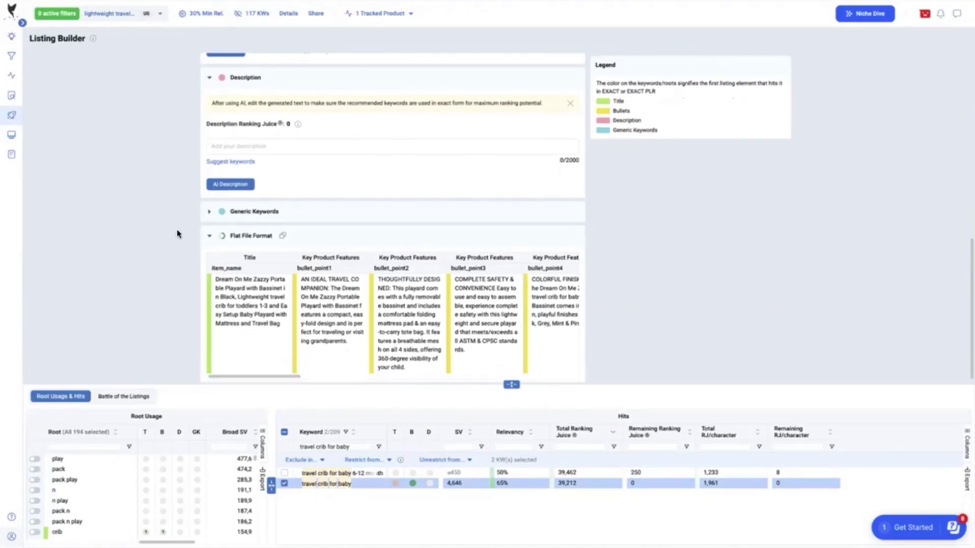
{"action": "left_click", "coordinate": [208, 212]}
{"action": "scroll", "coordinate": [142, 216], "scroll_direction": "down", "scroll_amount": 2}
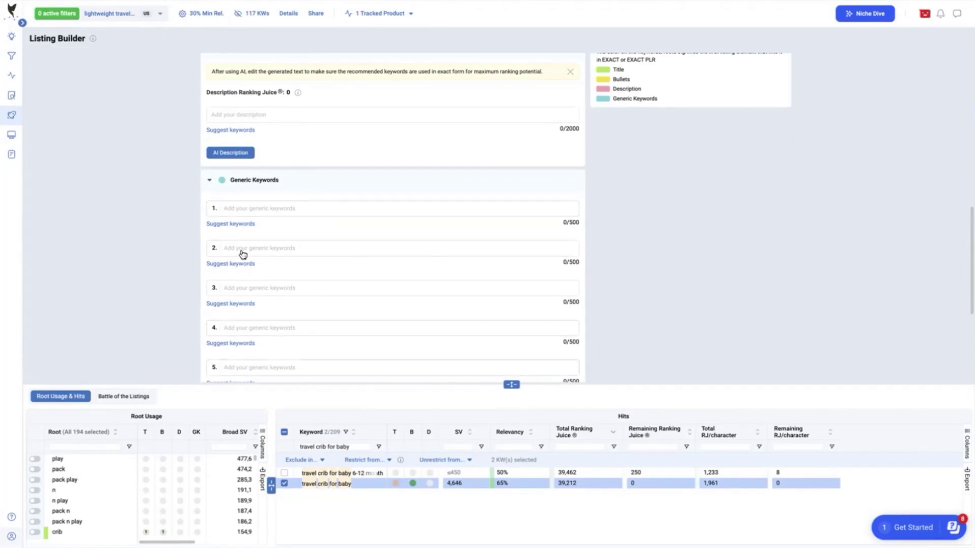
{"action": "scroll", "coordinate": [160, 252], "scroll_direction": "down", "scroll_amount": 3}
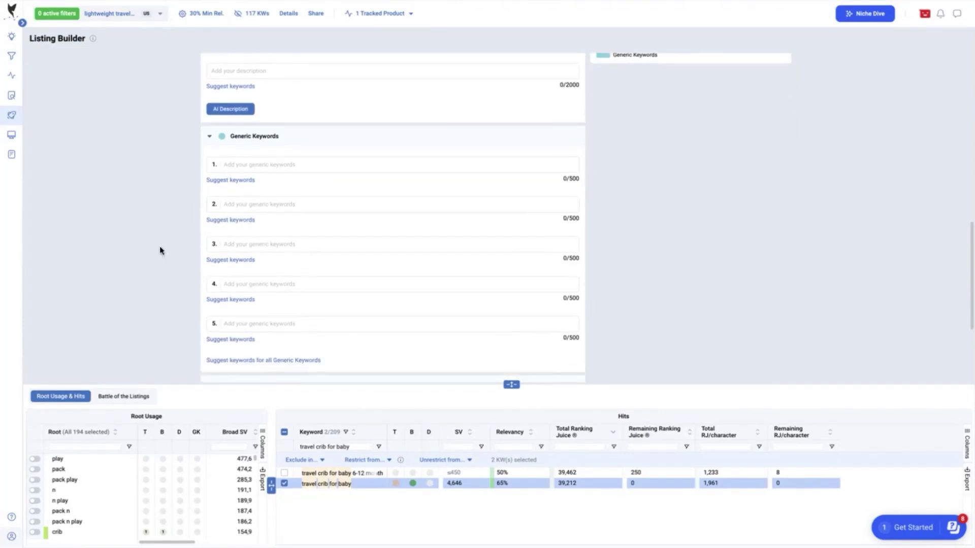
{"action": "scroll", "coordinate": [161, 244], "scroll_direction": "down", "scroll_amount": 5}
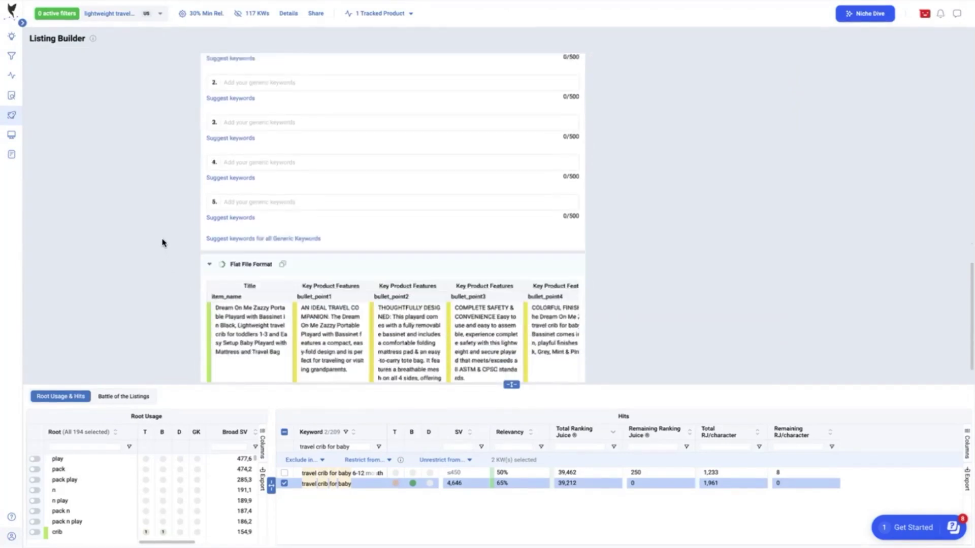
{"action": "scroll", "coordinate": [163, 241], "scroll_direction": "up", "scroll_amount": 10}
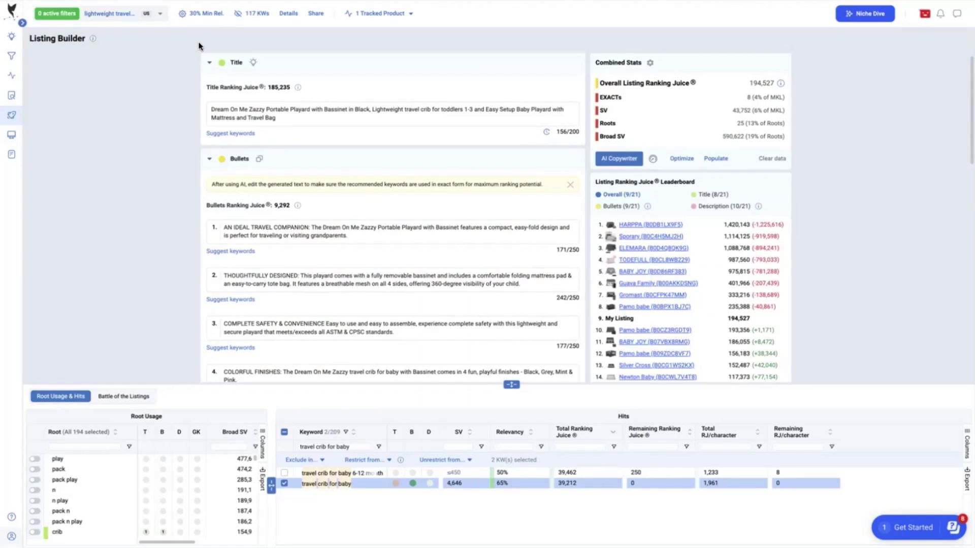
{"action": "left_click", "coordinate": [24, 58]}
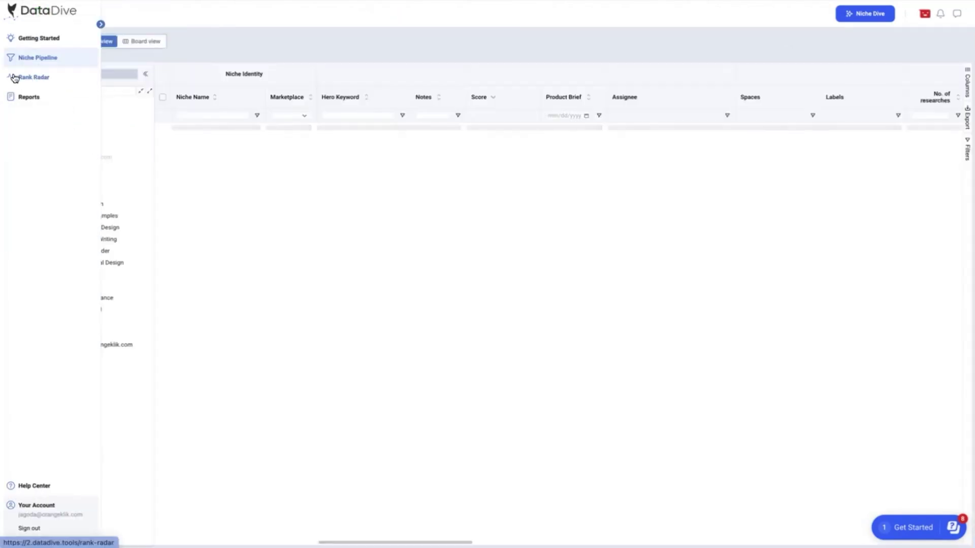
Create a new Rank Radar for the Dream On Me playard ASIN in the US marketplace.
{"action": "left_click", "coordinate": [14, 77]}
{"action": "left_click", "coordinate": [894, 43]}
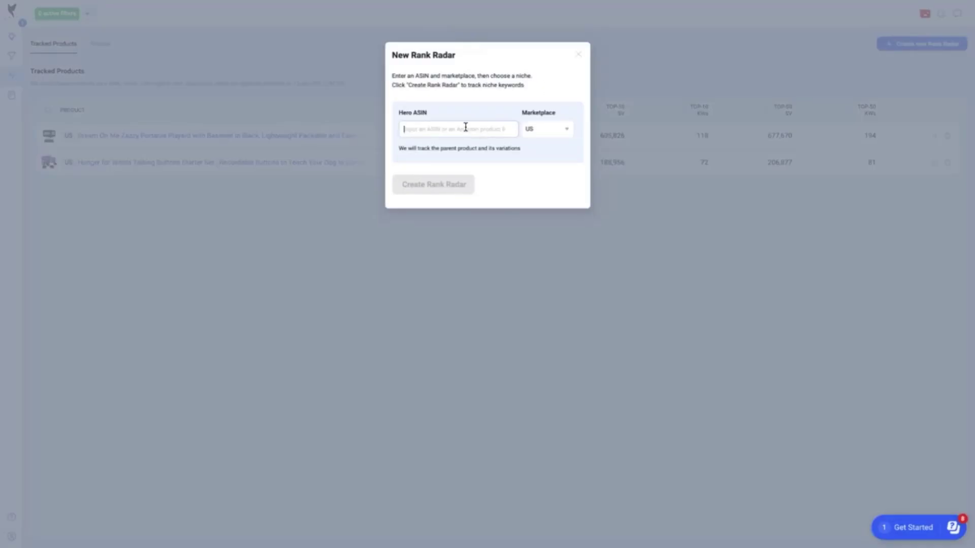
{"action": "left_click", "coordinate": [466, 127]}
{"action": "left_click", "coordinate": [474, 153]}
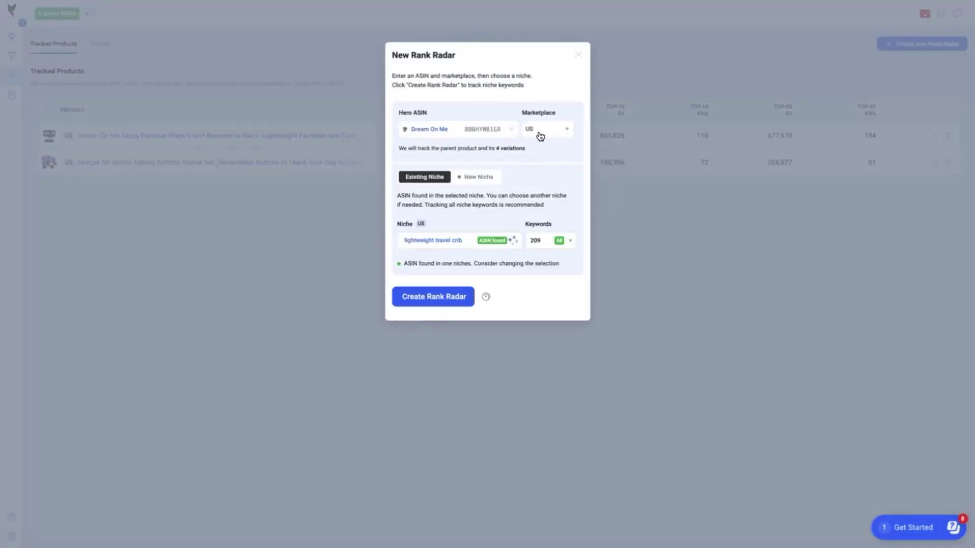
{"action": "left_click", "coordinate": [567, 132]}
{"action": "left_click", "coordinate": [567, 133]}
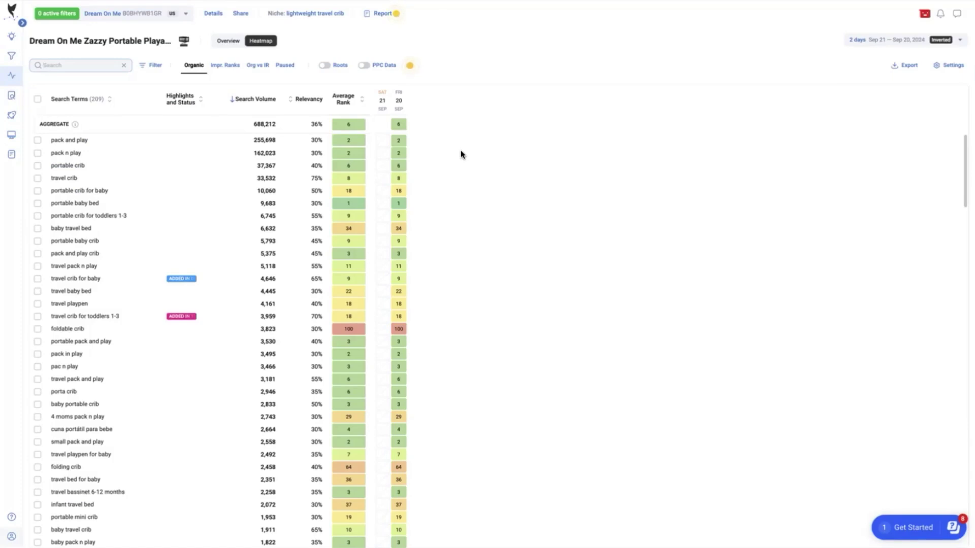
Select 'travel crib for baby', open its details and start adding a highlight.
{"action": "left_click", "coordinate": [37, 279]}
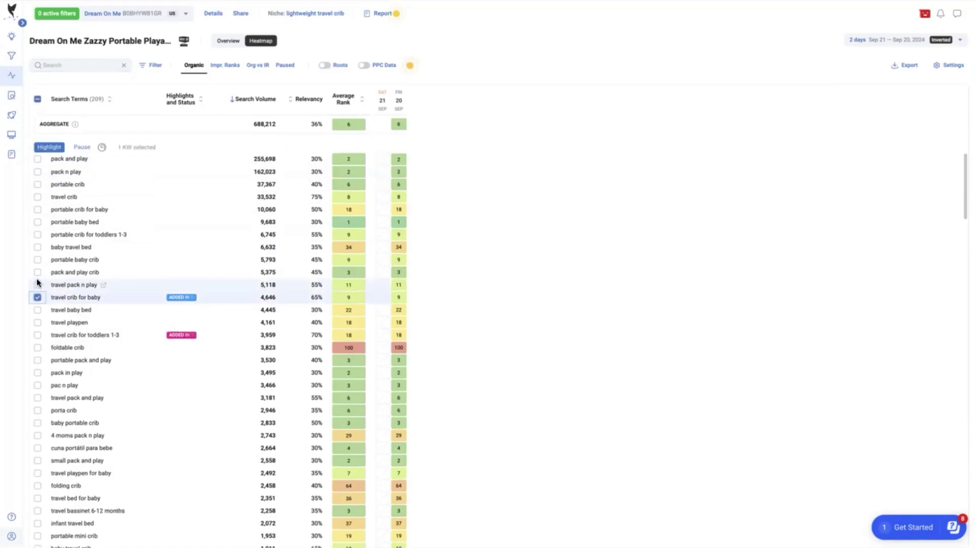
{"action": "left_click", "coordinate": [71, 297]}
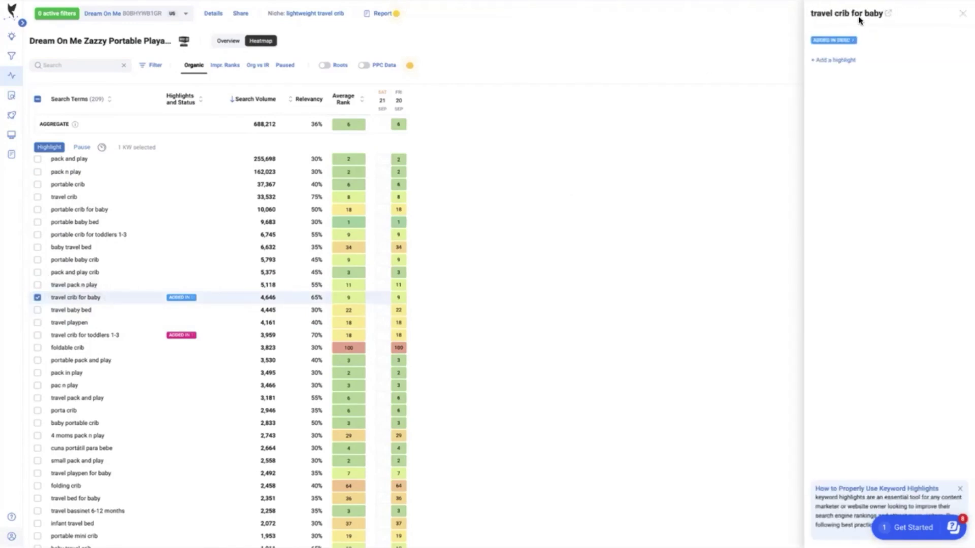
{"action": "left_click", "coordinate": [842, 60]}
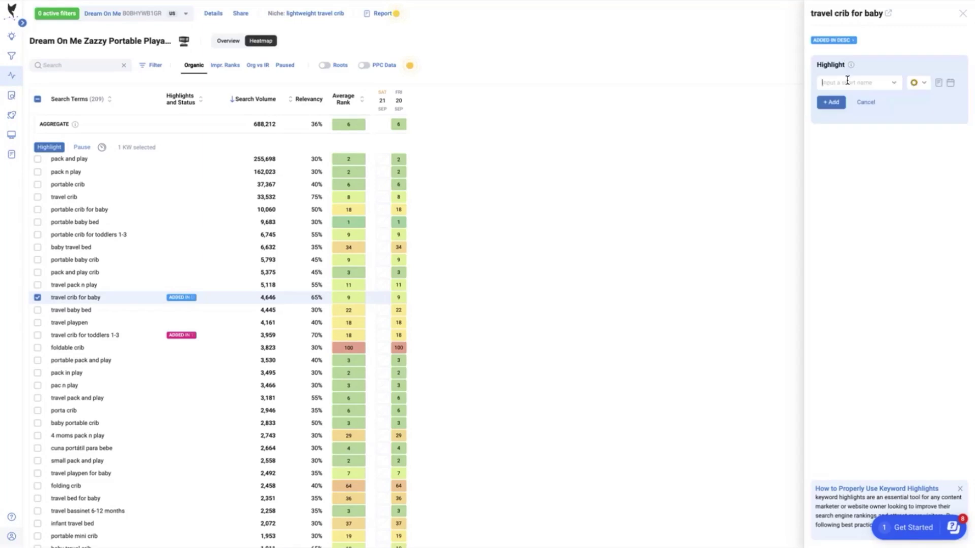
{"action": "left_click", "coordinate": [847, 81]}
{"action": "left_click", "coordinate": [918, 82]}
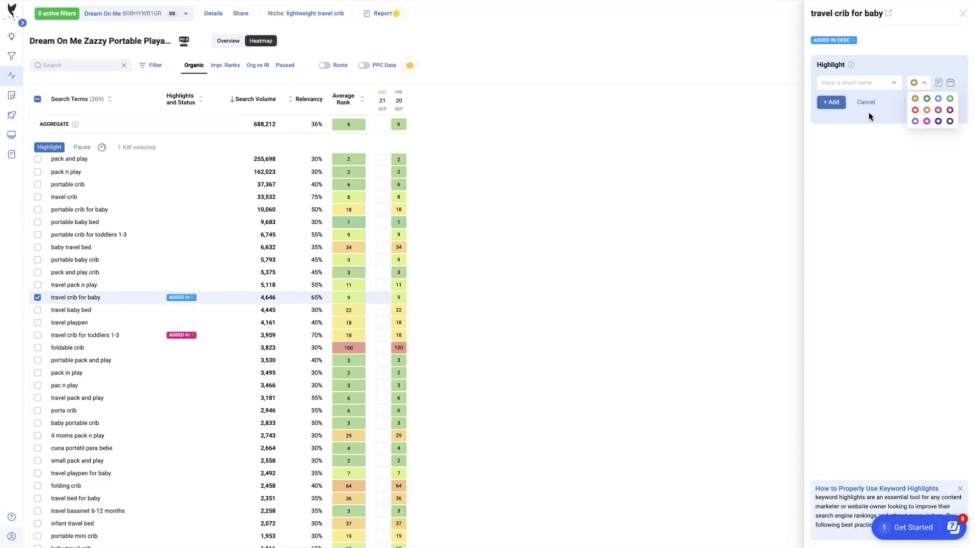
Switch the selection to 'travel crib for toddlers 1-3' and review its detail panel.
{"action": "left_click", "coordinate": [91, 335]}
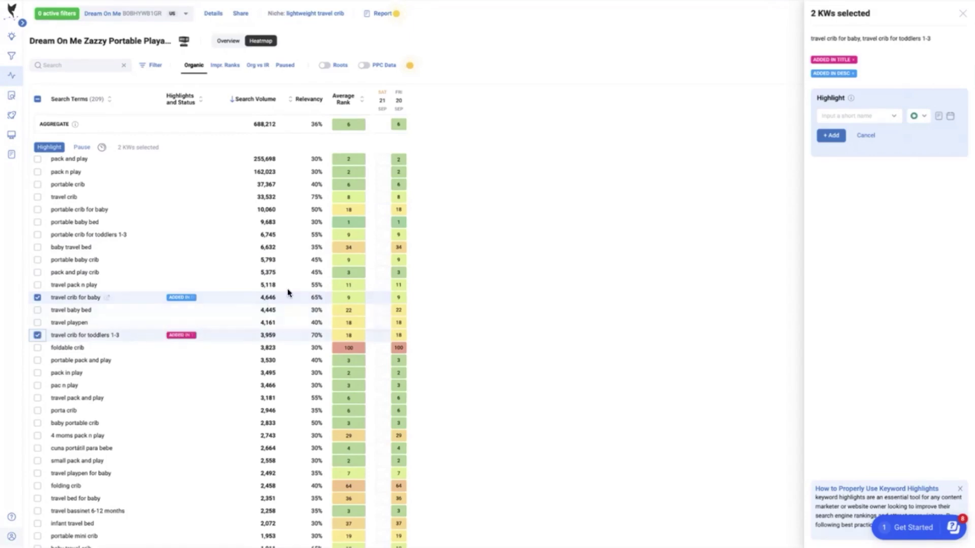
{"action": "left_click", "coordinate": [37, 297]}
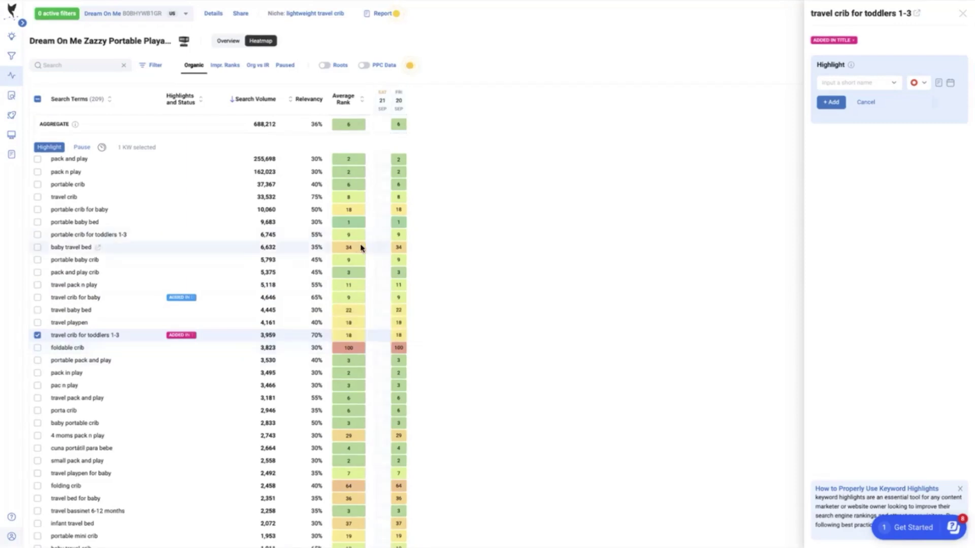
{"action": "scroll", "coordinate": [236, 300], "scroll_direction": "down", "scroll_amount": 3}
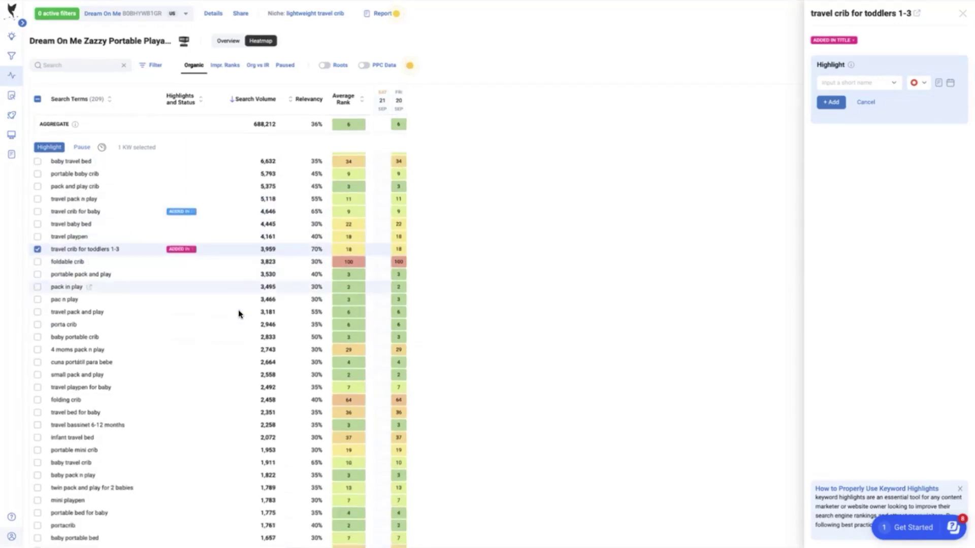
{"action": "scroll", "coordinate": [239, 313], "scroll_direction": "down", "scroll_amount": 12}
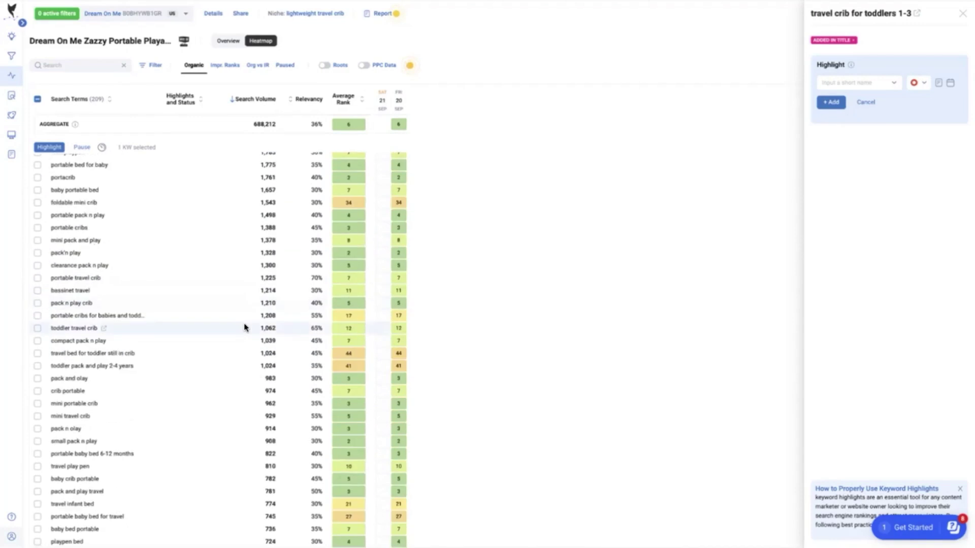
{"action": "scroll", "coordinate": [244, 315], "scroll_direction": "down", "scroll_amount": 8}
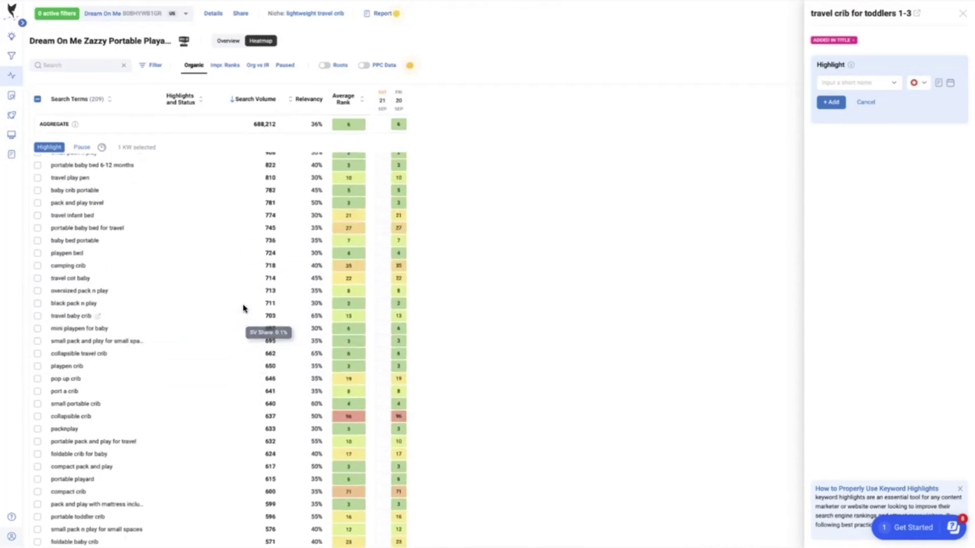
{"action": "scroll", "coordinate": [239, 266], "scroll_direction": "up", "scroll_amount": 20}
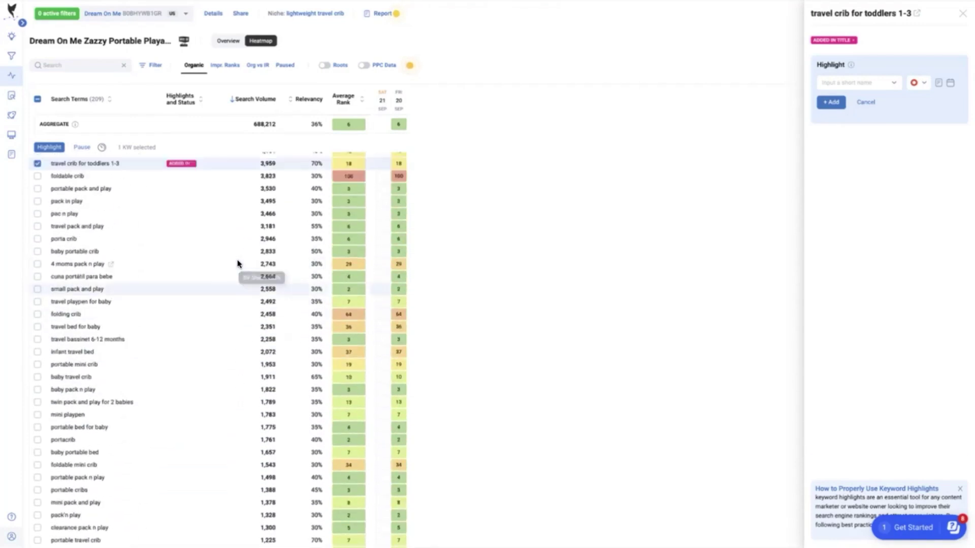
{"action": "scroll", "coordinate": [237, 264], "scroll_direction": "up", "scroll_amount": 3}
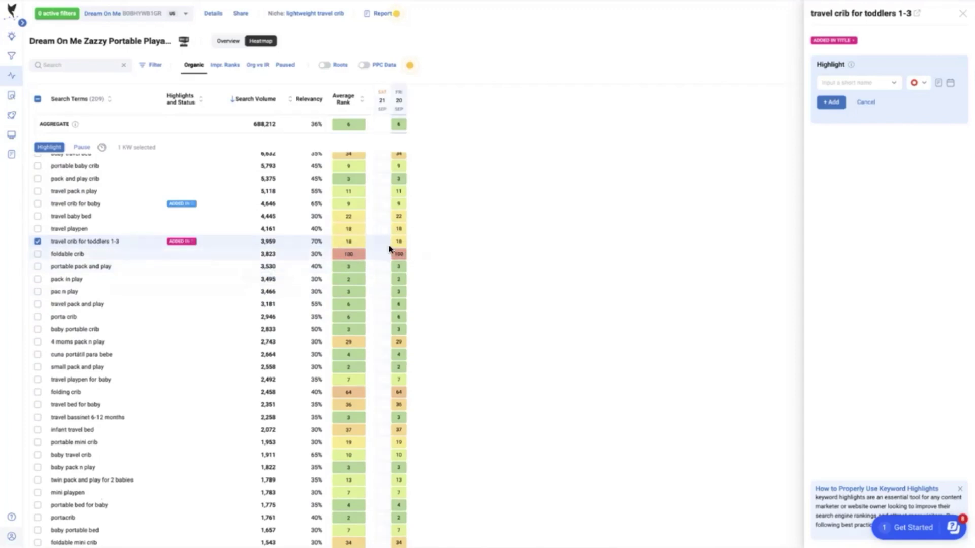
{"action": "scroll", "coordinate": [323, 254], "scroll_direction": "up", "scroll_amount": 3}
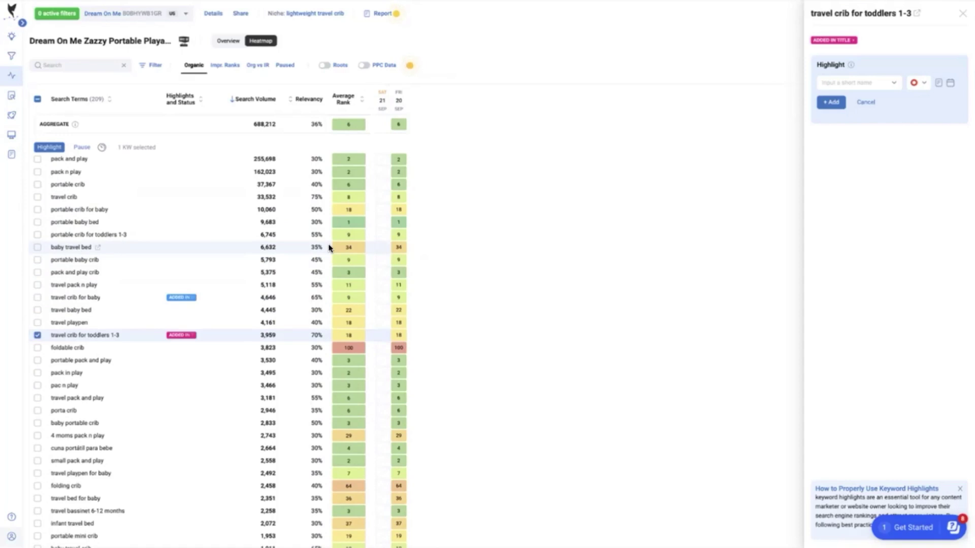
Open Deep Dive and browse the competing playard listings and their thumbnails.
{"action": "left_click", "coordinate": [25, 141]}
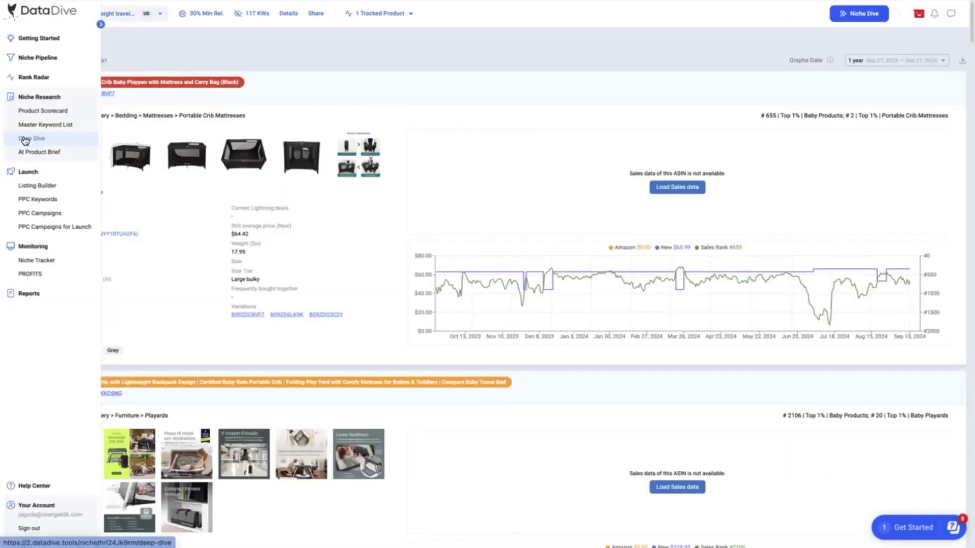
{"action": "scroll", "coordinate": [428, 262], "scroll_direction": "down", "scroll_amount": 1}
{"action": "scroll", "coordinate": [429, 259], "scroll_direction": "down", "scroll_amount": 3}
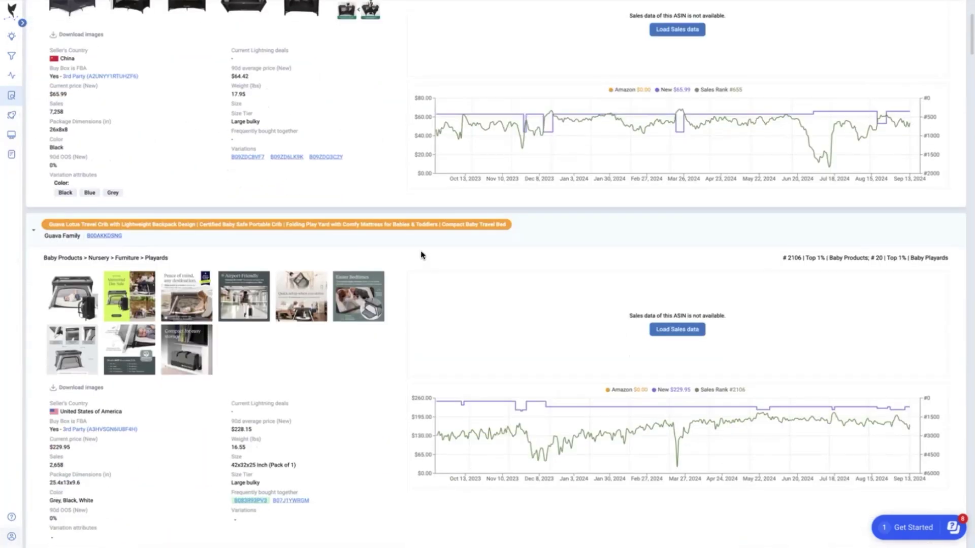
{"action": "scroll", "coordinate": [422, 242], "scroll_direction": "down", "scroll_amount": 9}
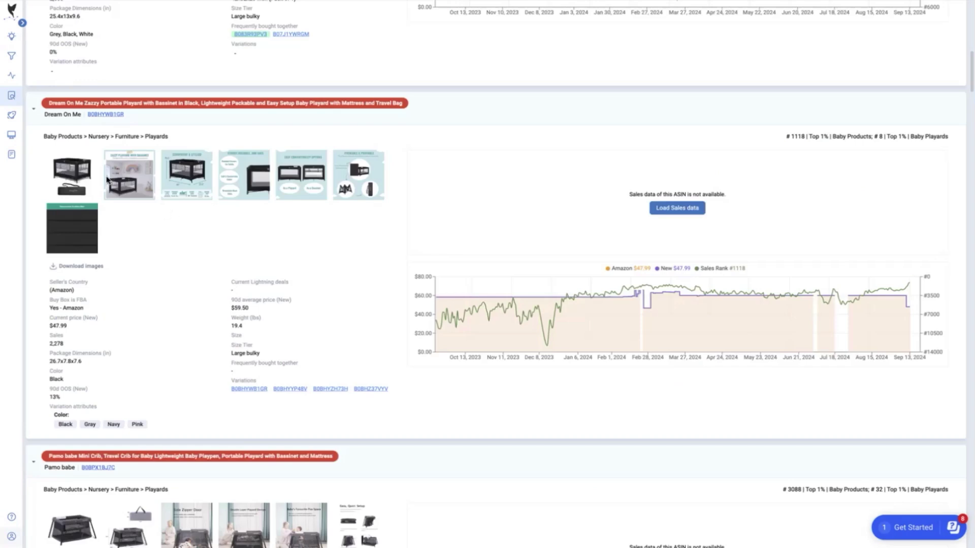
{"action": "mouse_move", "coordinate": [96, 166]}
{"action": "mouse_move", "coordinate": [136, 197]}
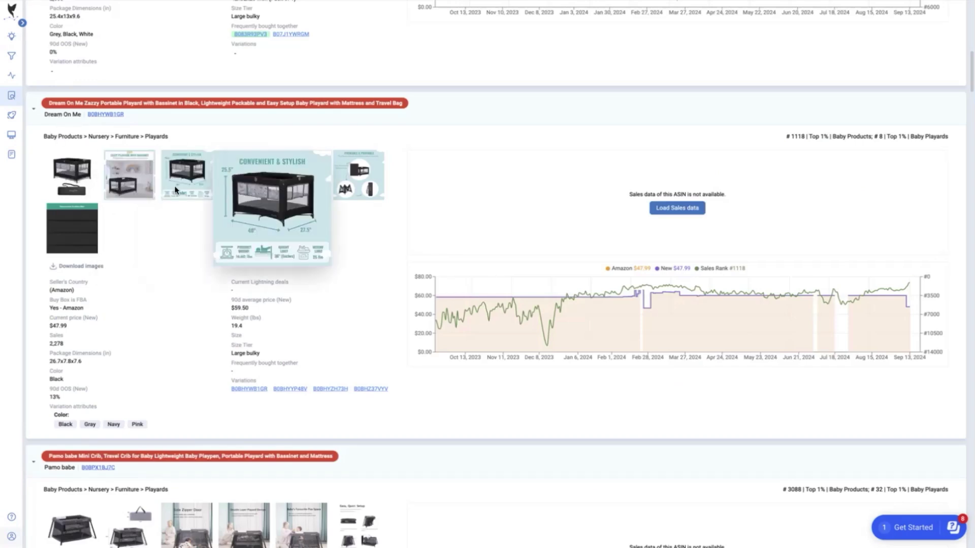
{"action": "scroll", "coordinate": [251, 295], "scroll_direction": "down", "scroll_amount": 3}
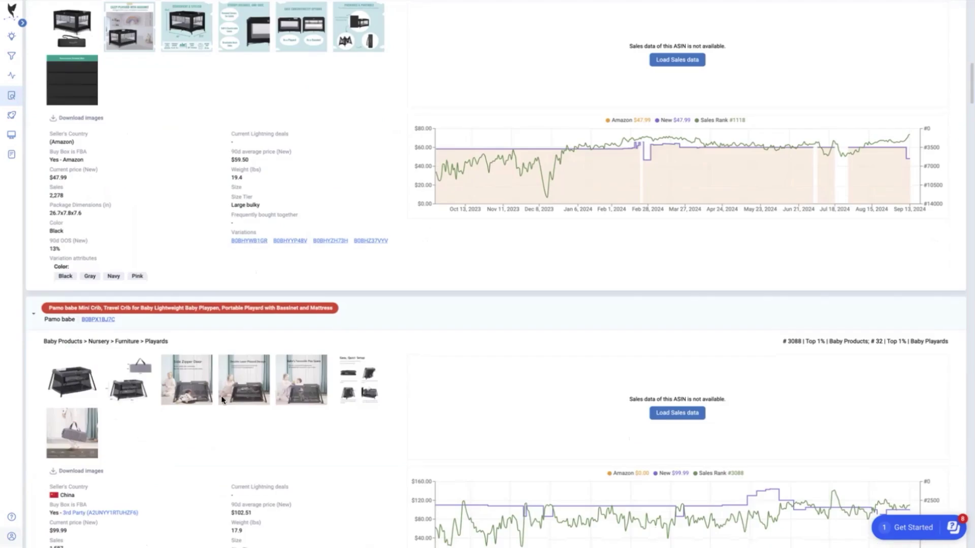
{"action": "scroll", "coordinate": [182, 317], "scroll_direction": "up", "scroll_amount": 10}
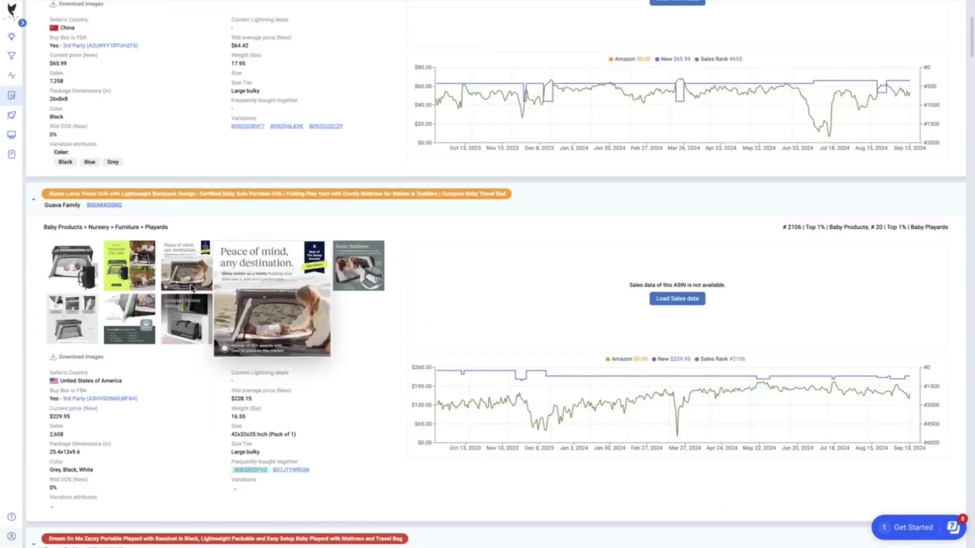
{"action": "scroll", "coordinate": [182, 317], "scroll_direction": "up", "scroll_amount": 5}
{"action": "scroll", "coordinate": [203, 241], "scroll_direction": "down", "scroll_amount": 10}
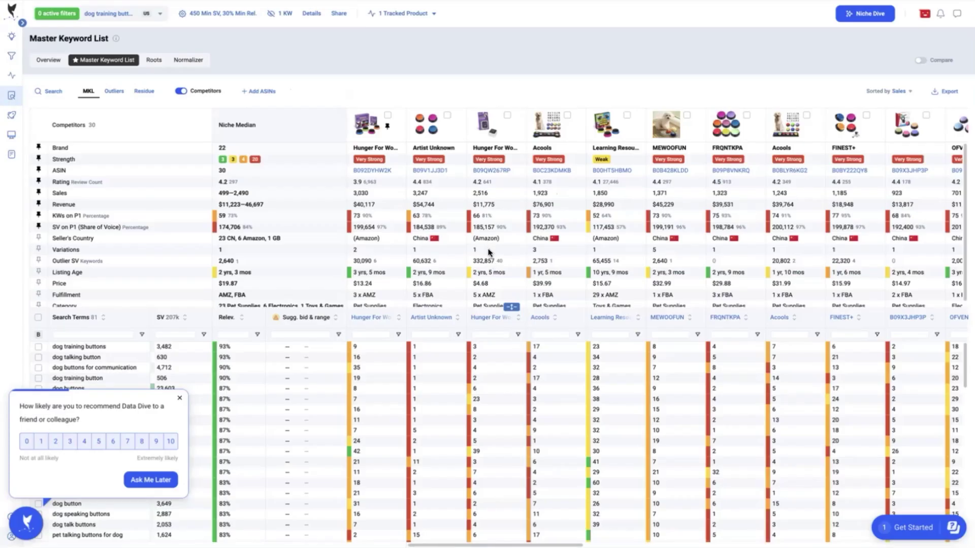
Shrink the competitor summary so it ends at the Sales row, freeing room for search terms.
{"action": "left_click_drag", "start_coordinate": [507, 307], "coordinate": [511, 420]}
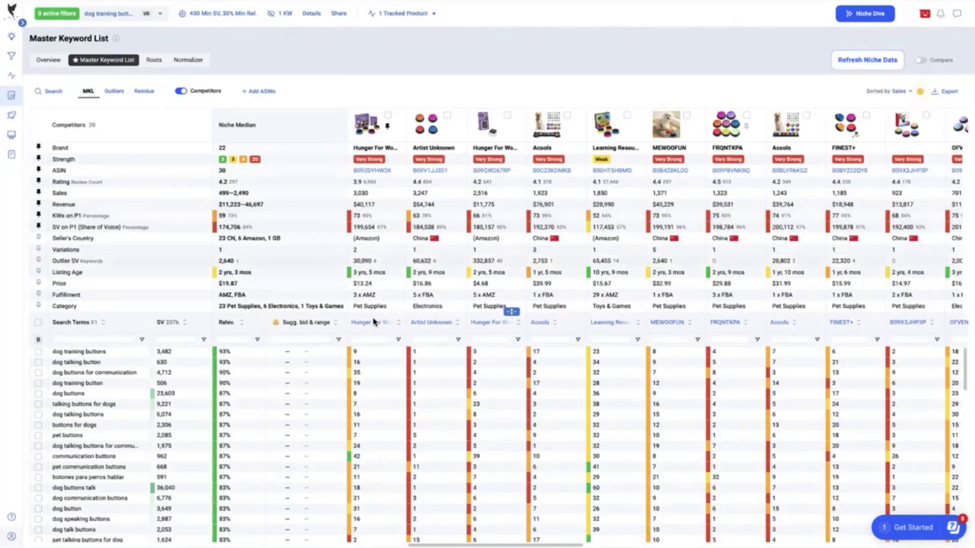
{"action": "scroll", "coordinate": [372, 378], "scroll_direction": "down", "scroll_amount": 1}
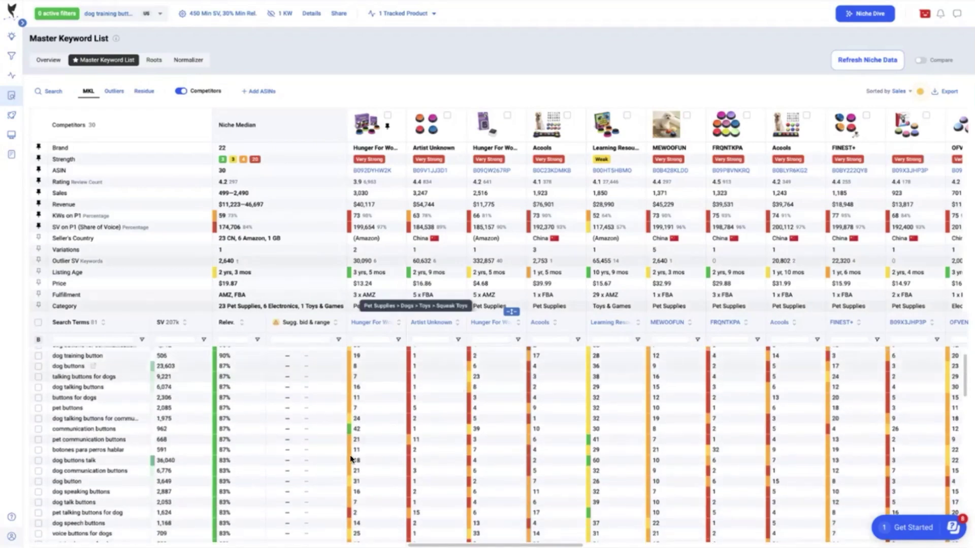
{"action": "scroll", "coordinate": [350, 456], "scroll_direction": "down", "scroll_amount": 5}
{"action": "scroll", "coordinate": [356, 477], "scroll_direction": "down", "scroll_amount": 6}
{"action": "scroll", "coordinate": [364, 493], "scroll_direction": "up", "scroll_amount": 10}
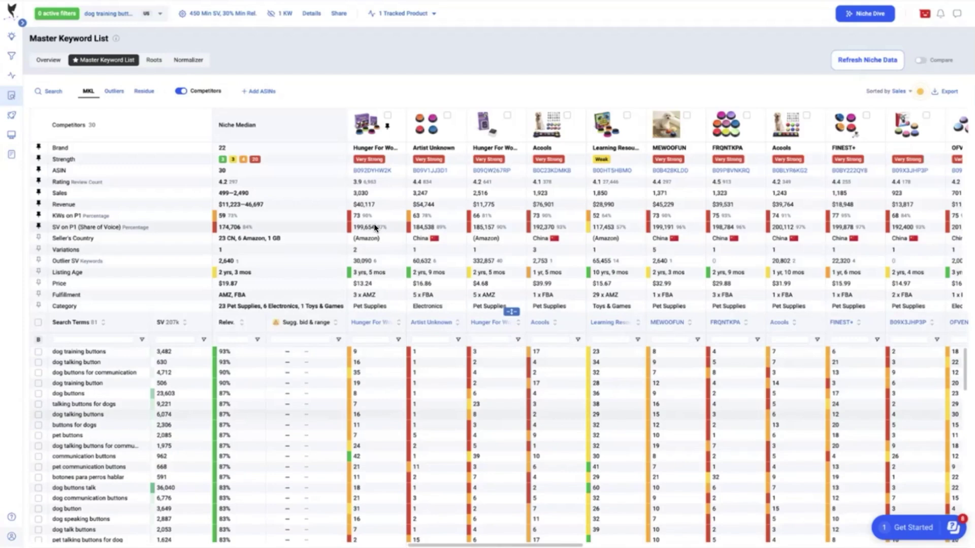
{"action": "left_click_drag", "start_coordinate": [509, 312], "coordinate": [510, 202]}
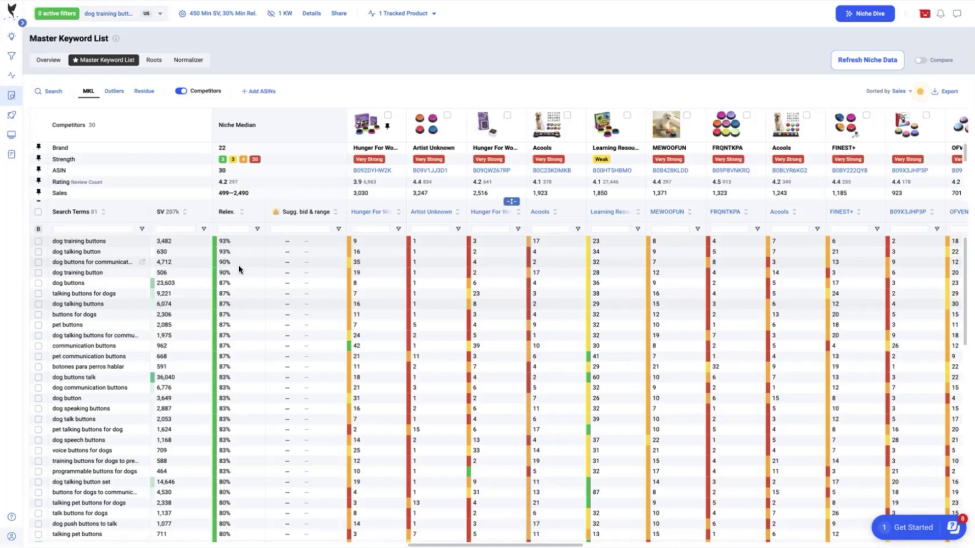
Tick dog buttons for communication, dog buttons talk, dog talking button set, recordable button and voice recording button.
{"action": "left_click", "coordinate": [38, 263]}
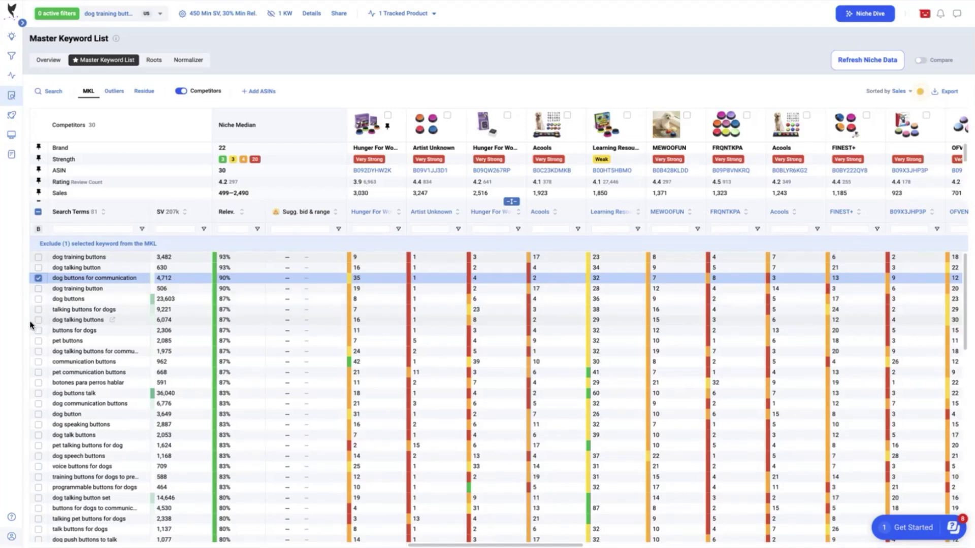
{"action": "left_click", "coordinate": [38, 393]}
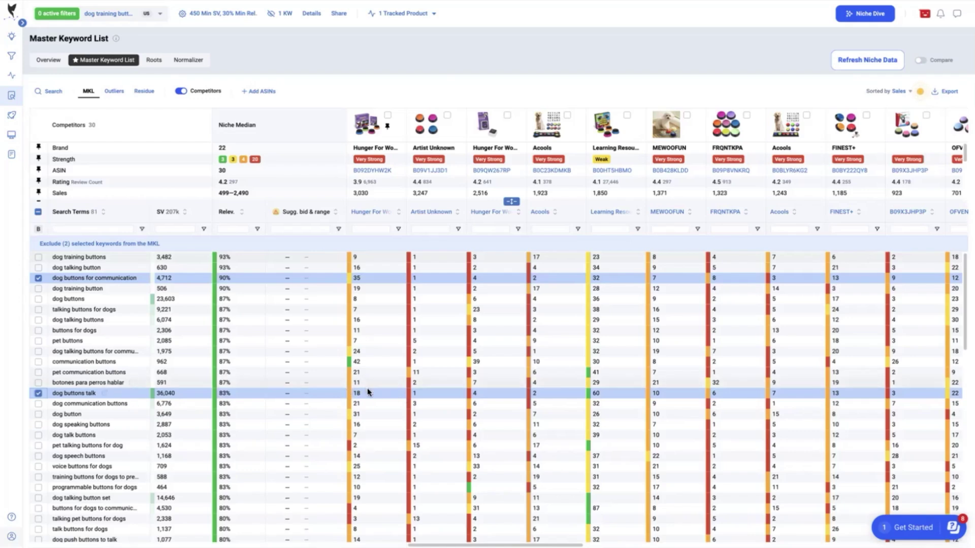
{"action": "scroll", "coordinate": [80, 450], "scroll_direction": "down", "scroll_amount": 1}
{"action": "scroll", "coordinate": [35, 446], "scroll_direction": "down", "scroll_amount": 3}
{"action": "left_click", "coordinate": [38, 457]}
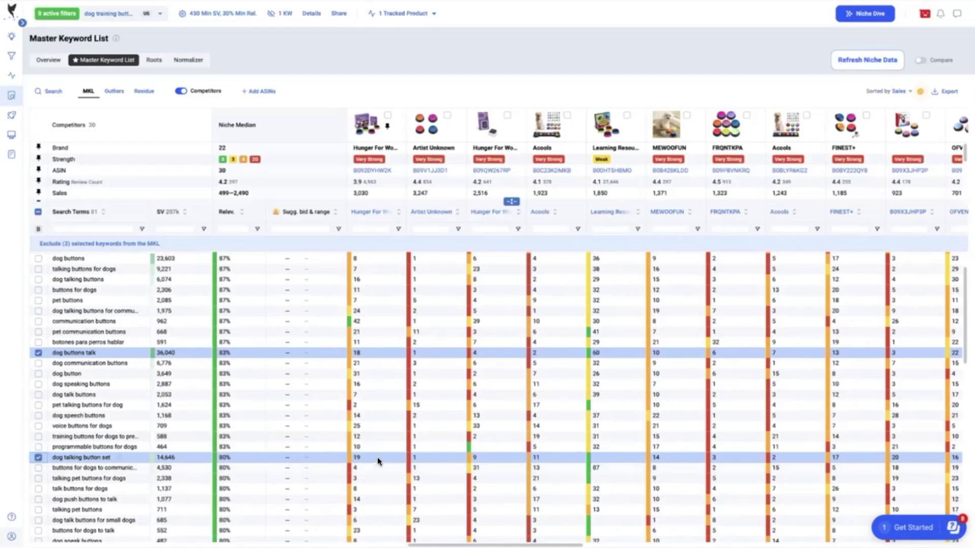
{"action": "scroll", "coordinate": [371, 381], "scroll_direction": "up", "scroll_amount": 3}
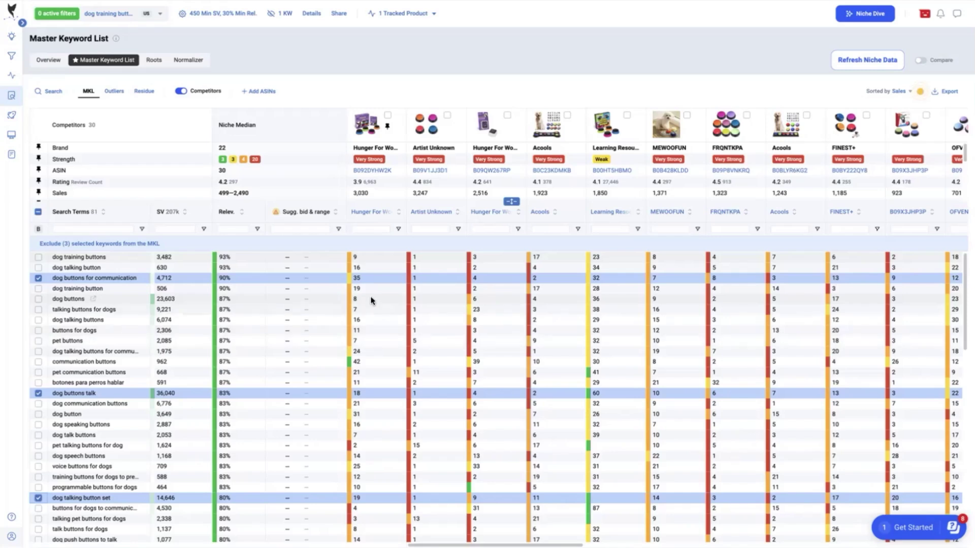
{"action": "scroll", "coordinate": [366, 406], "scroll_direction": "down", "scroll_amount": 8}
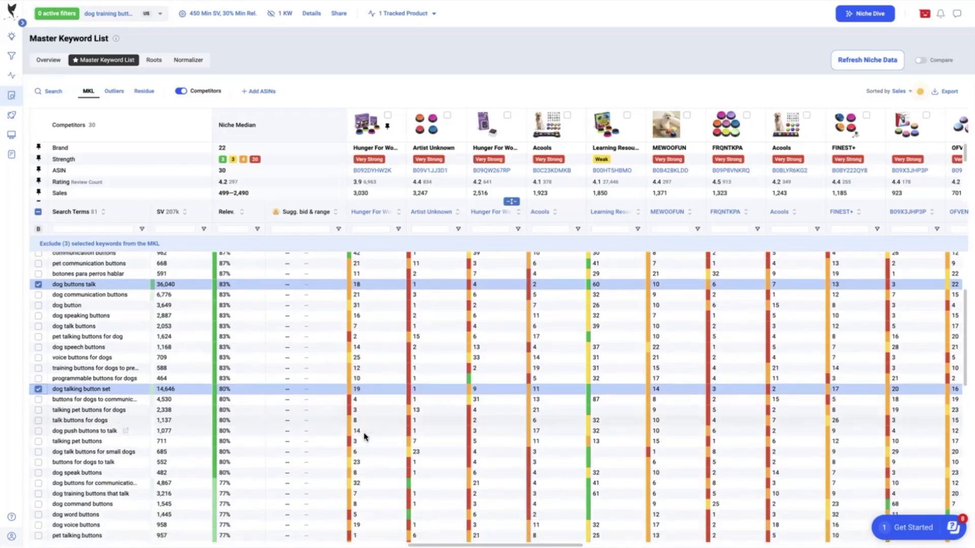
{"action": "scroll", "coordinate": [69, 470], "scroll_direction": "down", "scroll_amount": 5}
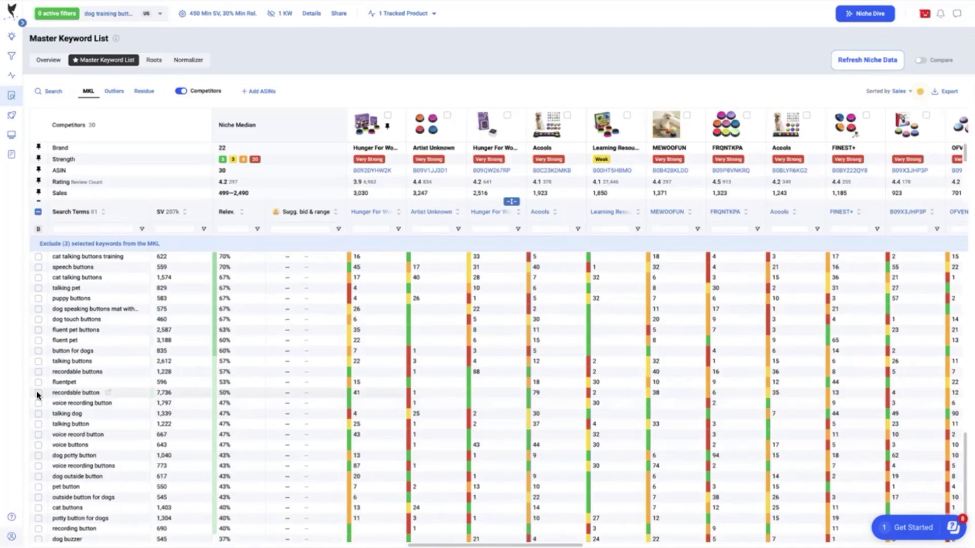
{"action": "left_click", "coordinate": [38, 393]}
{"action": "left_click", "coordinate": [39, 403]}
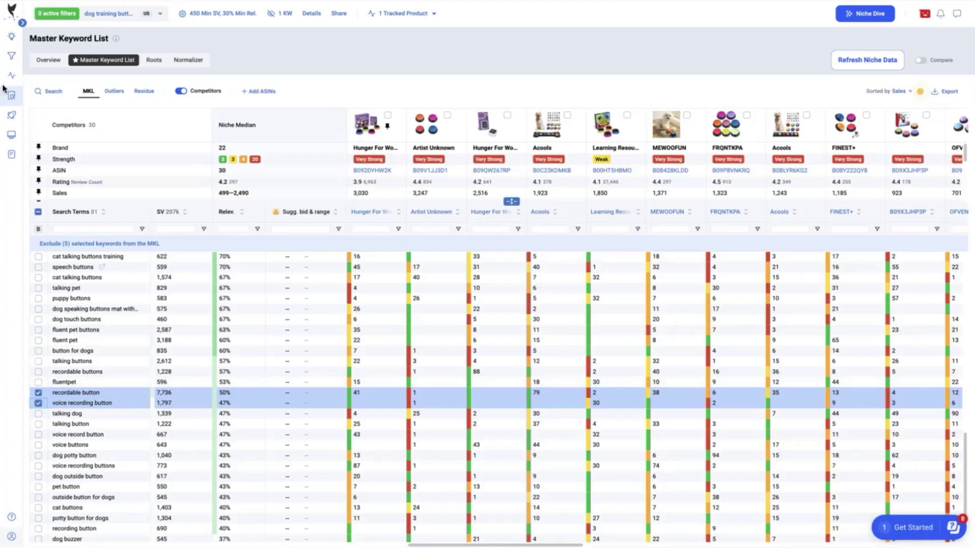
{"action": "mouse_move", "coordinate": [10, 123]}
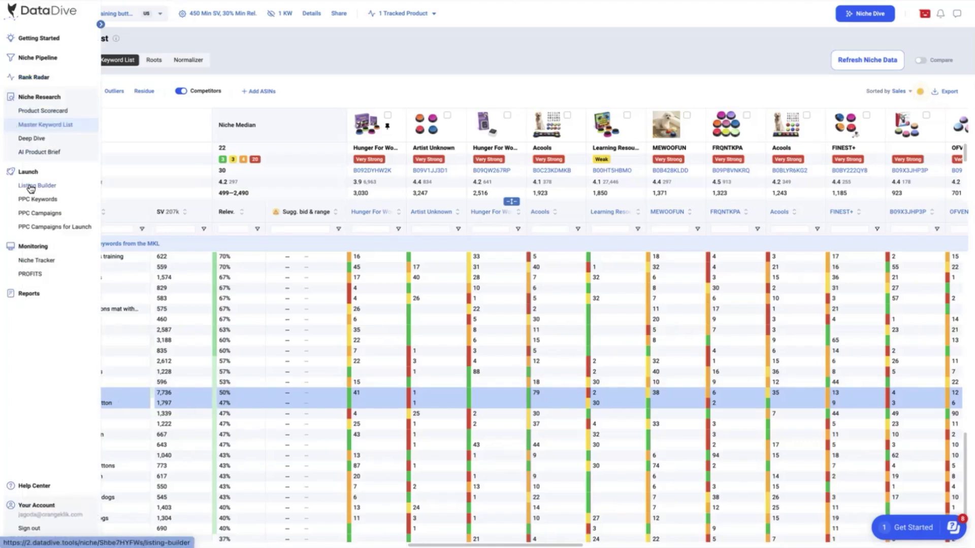
Open the dog buttons Listing Builder and look through its Ranking Juice competitor leaderboard.
{"action": "left_click", "coordinate": [31, 188]}
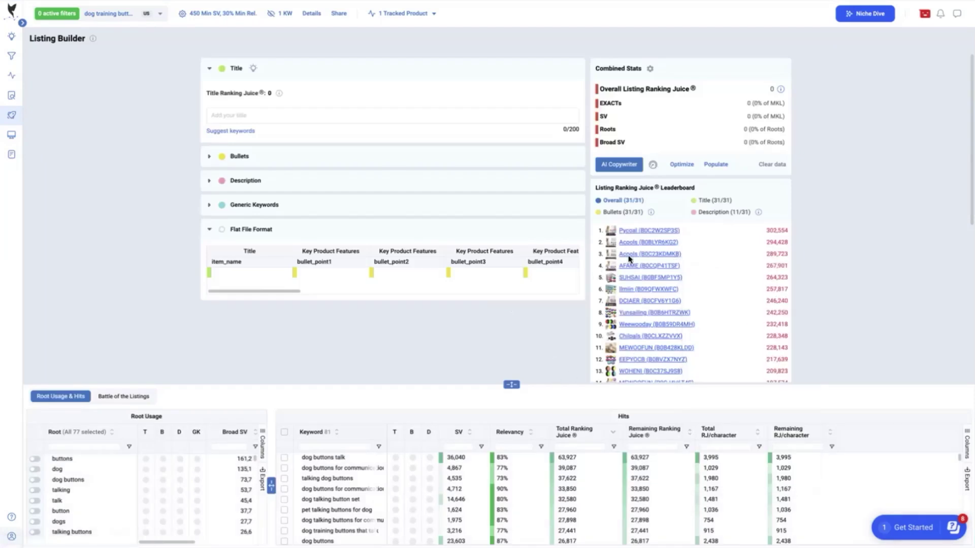
{"action": "scroll", "coordinate": [628, 269], "scroll_direction": "down", "scroll_amount": 6}
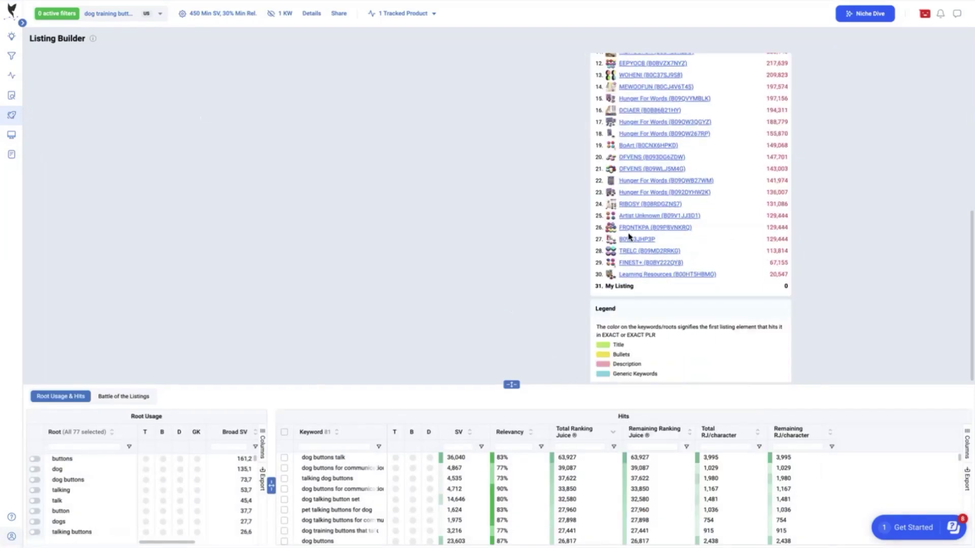
{"action": "mouse_move", "coordinate": [632, 193]}
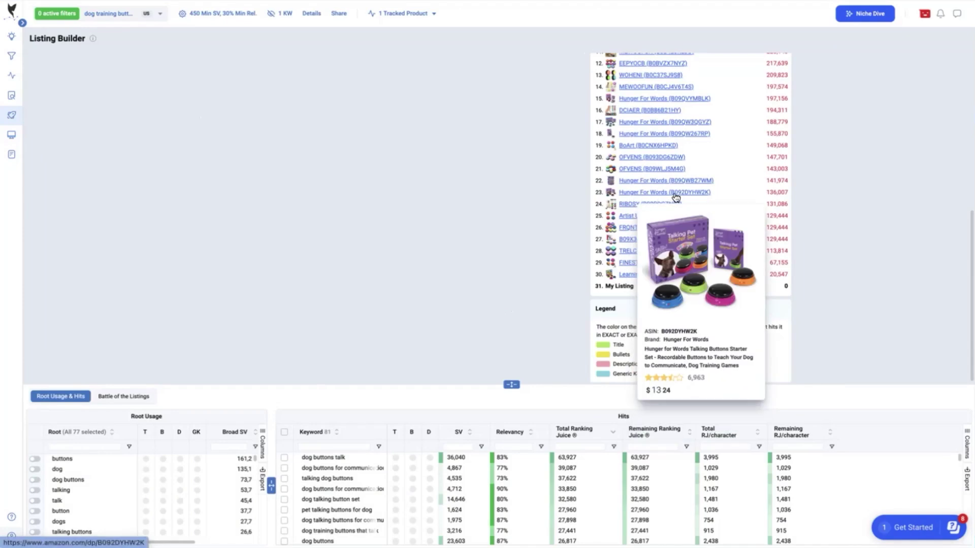
{"action": "mouse_move", "coordinate": [641, 219]}
{"action": "scroll", "coordinate": [640, 219], "scroll_direction": "up", "scroll_amount": 1}
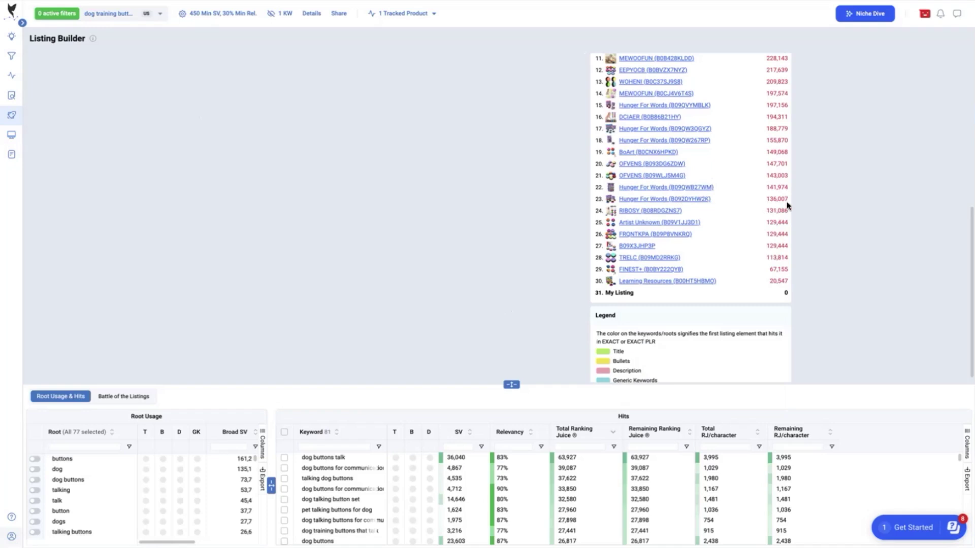
{"action": "scroll", "coordinate": [475, 296], "scroll_direction": "up", "scroll_amount": 5}
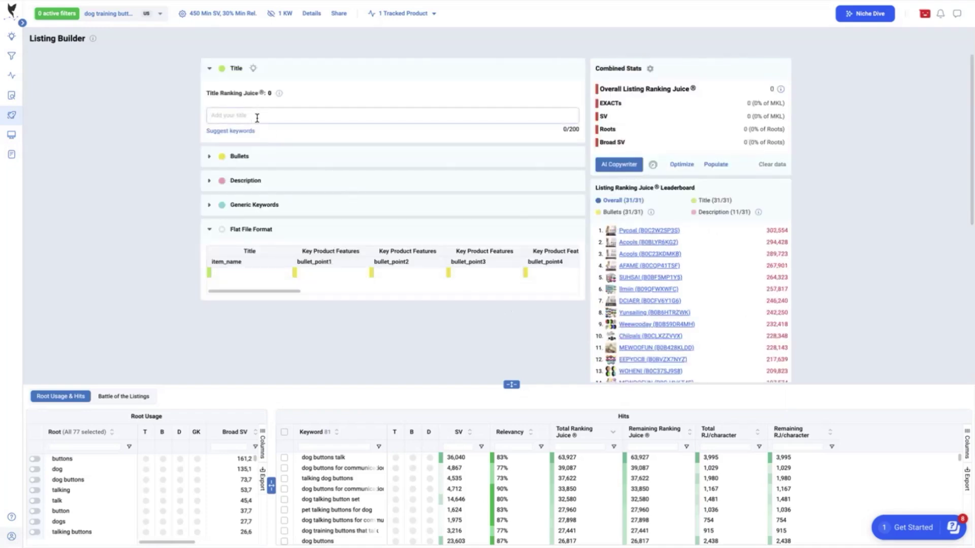
Paste the Hunger for Words Talking Buttons Starter Set title from Amazon into the Title field.
{"action": "key", "text": "alt+Tab"}
{"action": "key", "text": "ctrl+c"}
{"action": "key", "text": "alt+Tab"}
{"action": "key", "text": "ctrl+v"}
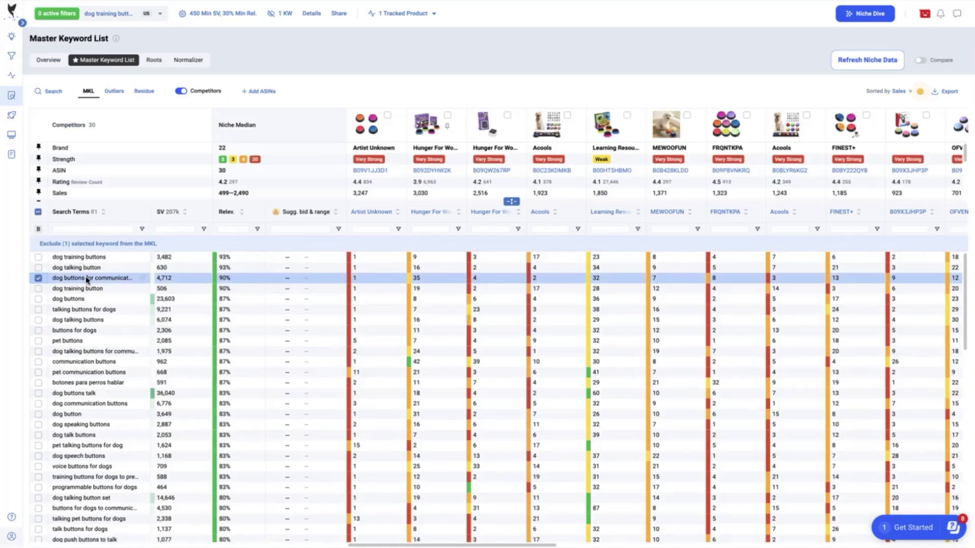
Filter the keyword hits to 'dog buttons for communication'.
{"action": "right_click", "coordinate": [87, 279]}
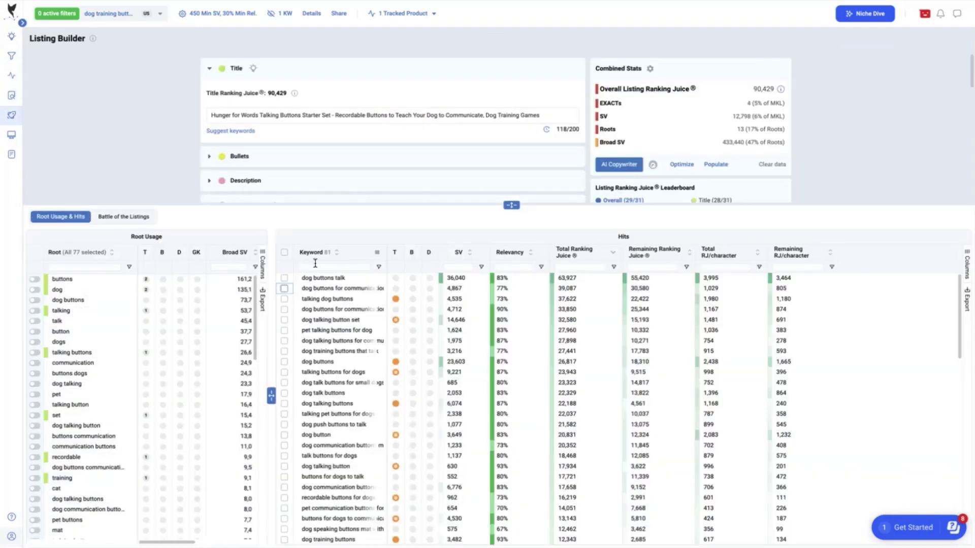
{"action": "left_click", "coordinate": [315, 263]}
{"action": "key", "text": "ctrl+v"}
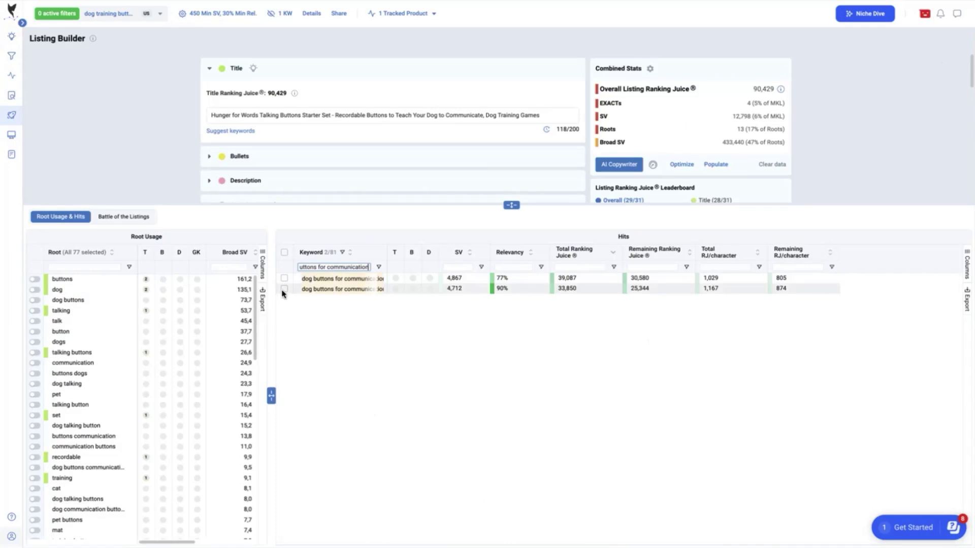
Append 'dog buttons for communication' to the end of the listing title.
{"action": "left_click", "coordinate": [539, 116]}
{"action": "key", "text": "ctrl+v"}
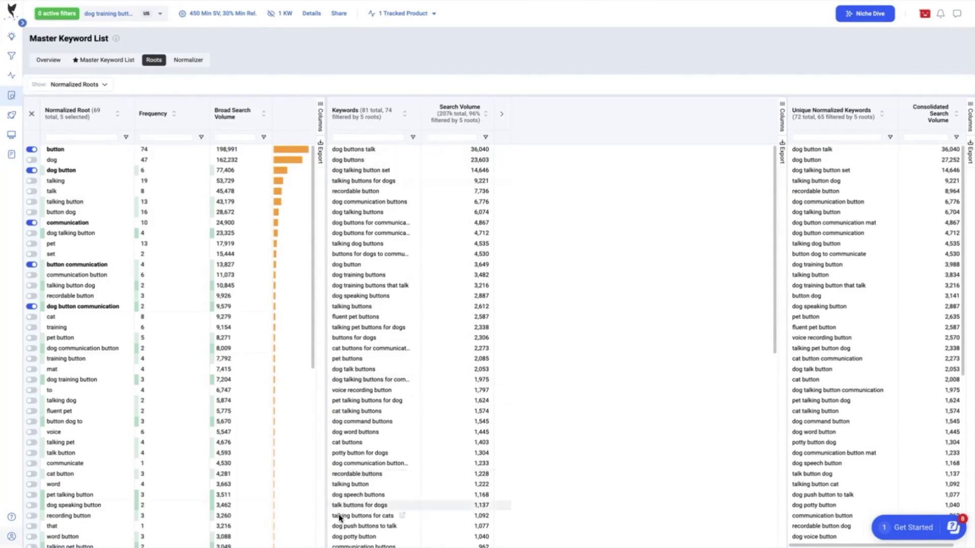
Paste 'voice recording button' from the keyword list into the Hits keyword filter.
{"action": "scroll", "coordinate": [488, 257], "scroll_direction": "down", "scroll_amount": 10}
{"action": "scroll", "coordinate": [485, 285], "scroll_direction": "up", "scroll_amount": 10}
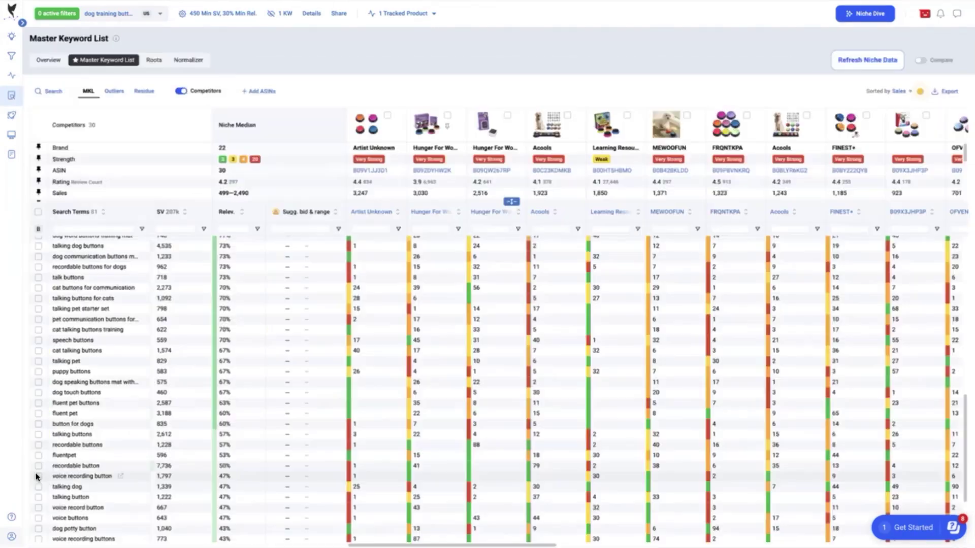
{"action": "left_click", "coordinate": [38, 476]}
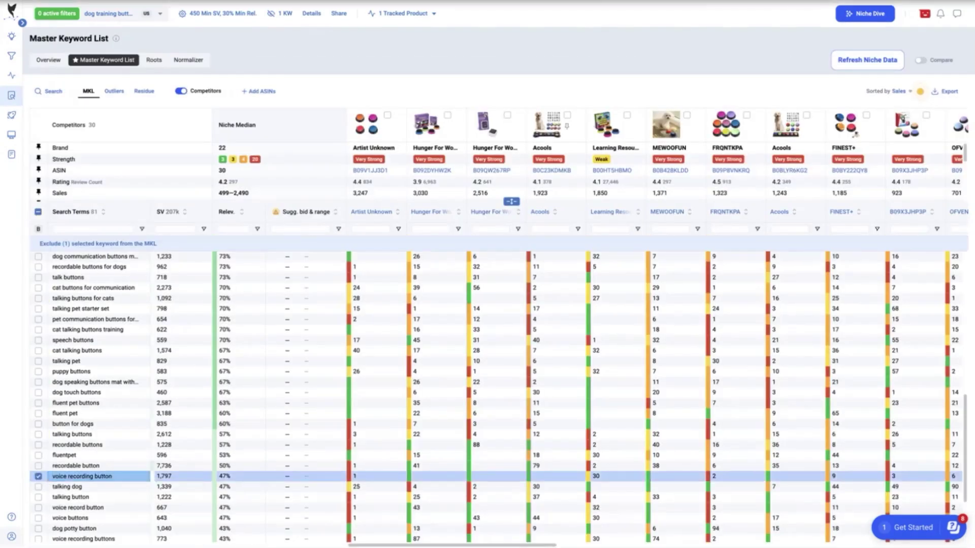
{"action": "right_click", "coordinate": [335, 287]}
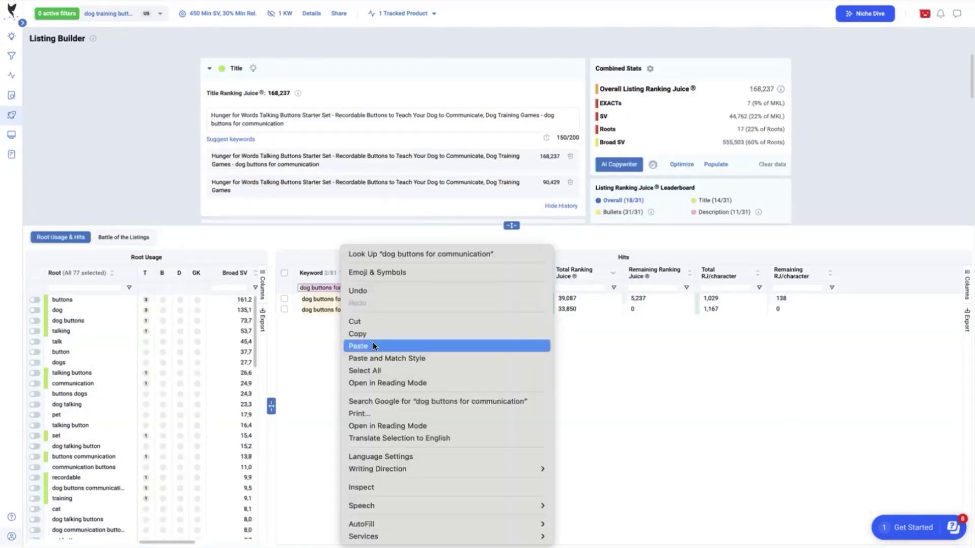
{"action": "left_click", "coordinate": [373, 342]}
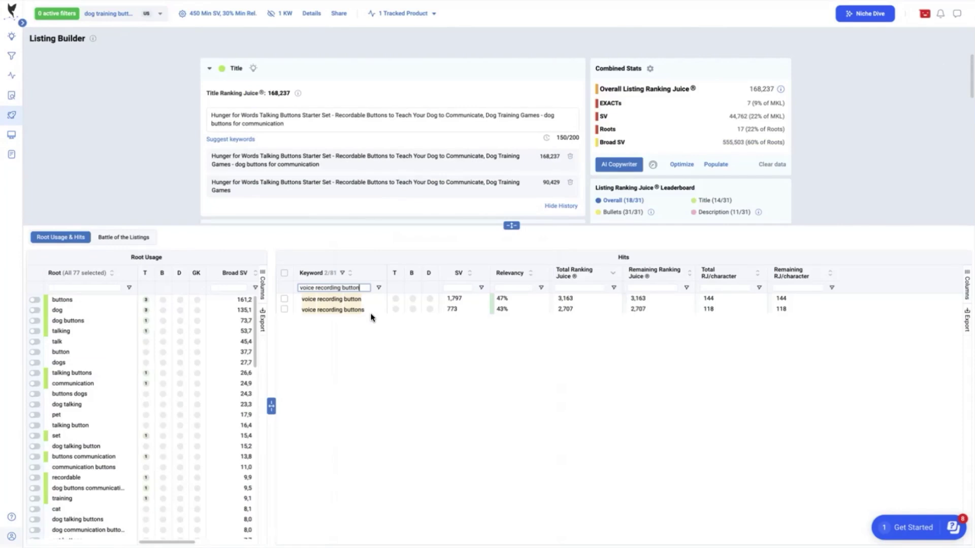
Insert 'voice' before 'Recordable Buttons' in the title and enlarge the panel to show the leaderboard.
{"action": "left_click", "coordinate": [334, 115]}
{"action": "type", "text": "voice"}
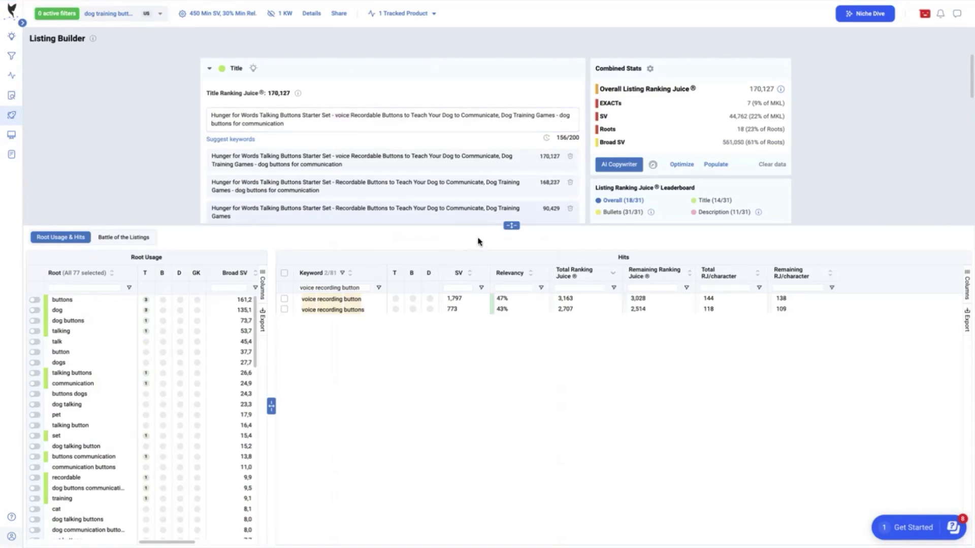
{"action": "left_click_drag", "start_coordinate": [506, 227], "coordinate": [518, 421]}
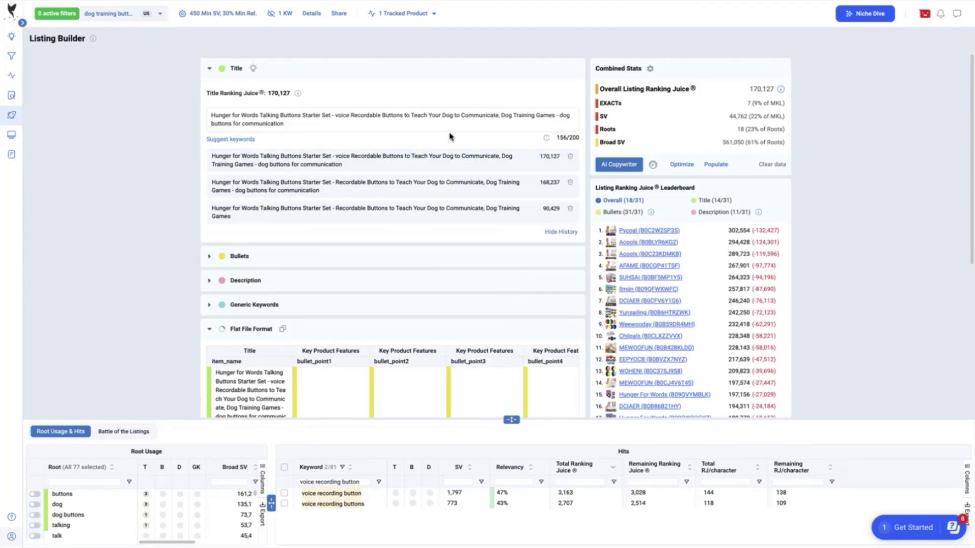
{"action": "scroll", "coordinate": [876, 264], "scroll_direction": "down", "scroll_amount": 2}
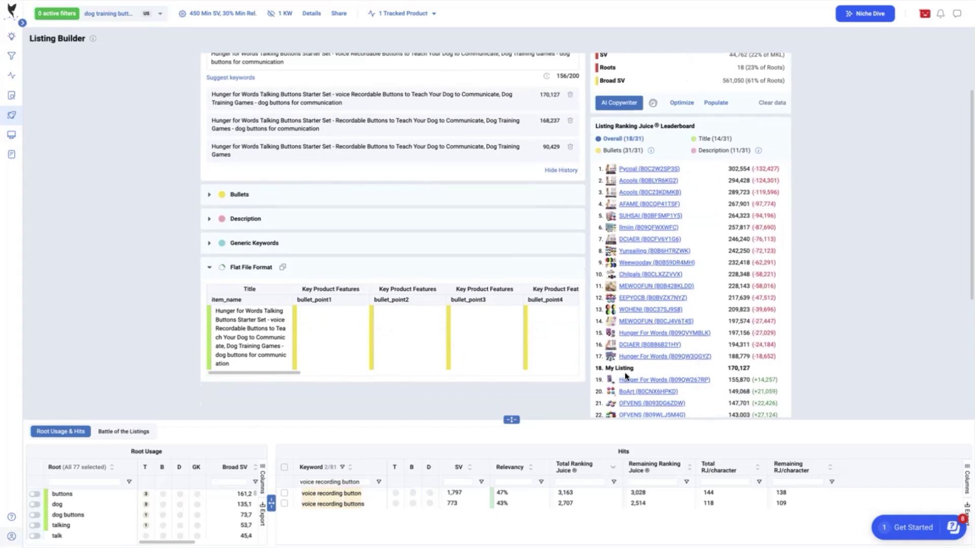
{"action": "scroll", "coordinate": [365, 243], "scroll_direction": "up", "scroll_amount": 2}
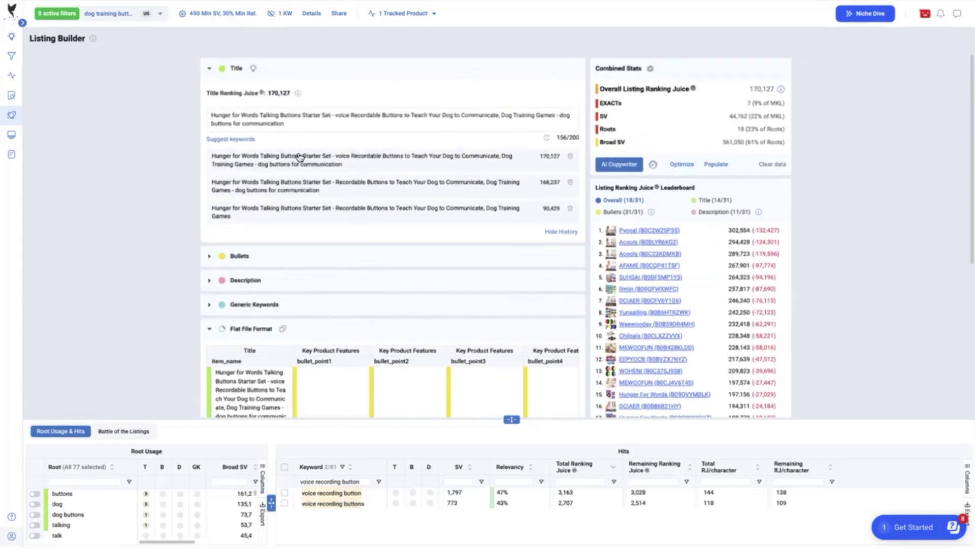
{"action": "scroll", "coordinate": [953, 343], "scroll_direction": "down", "scroll_amount": 3}
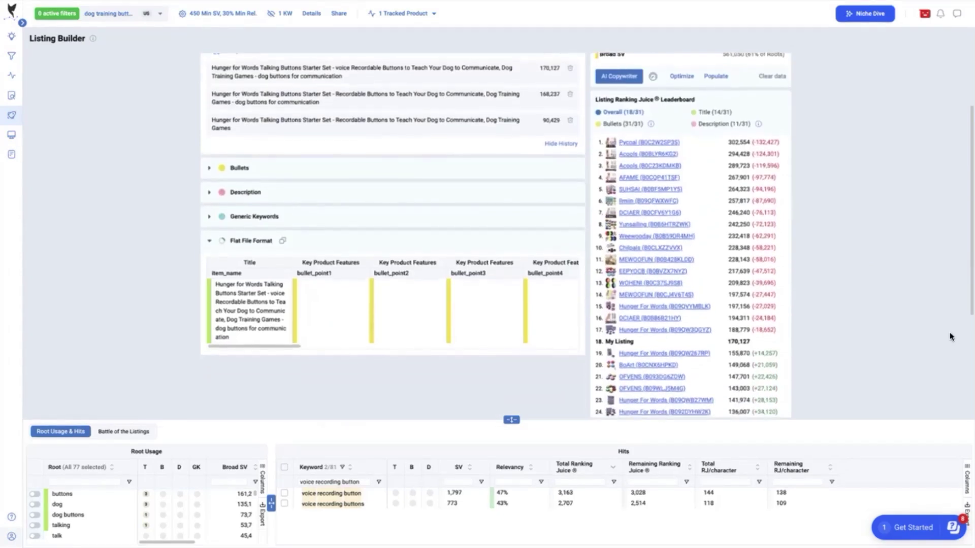
{"action": "mouse_move", "coordinate": [700, 409]}
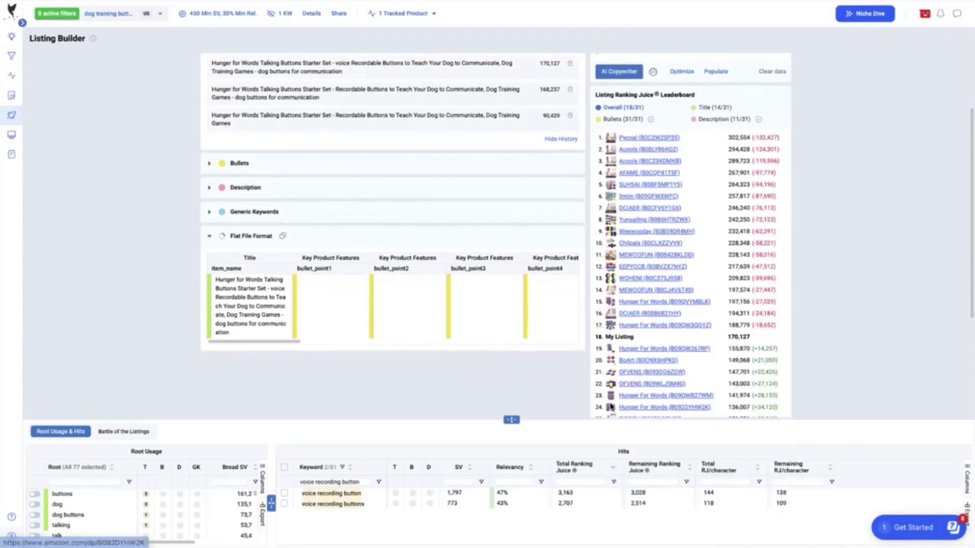
{"action": "scroll", "coordinate": [728, 385], "scroll_direction": "down", "scroll_amount": 3}
{"action": "scroll", "coordinate": [584, 284], "scroll_direction": "up", "scroll_amount": 6}
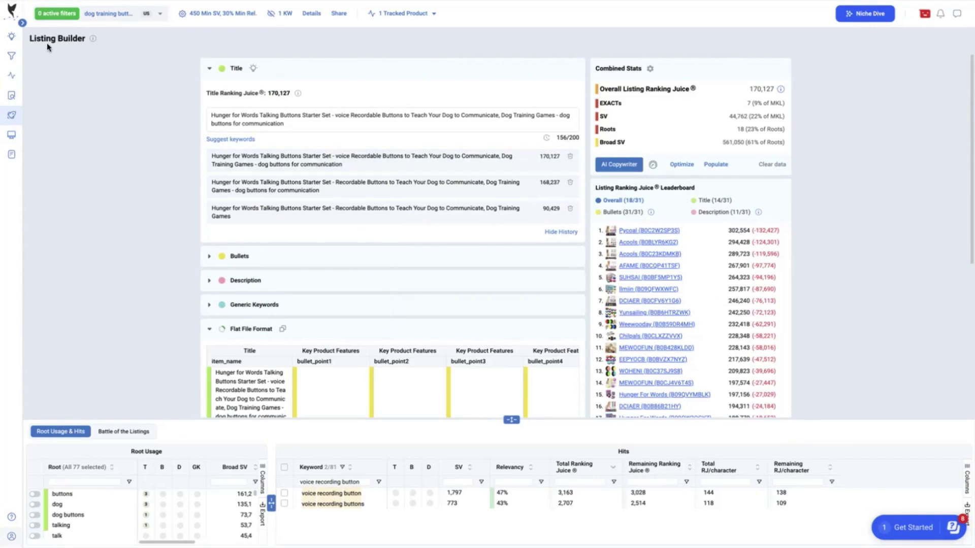
Create a new Rank Radar for the Hunger For Words buttons ASIN on the US marketplace.
{"action": "left_click", "coordinate": [20, 79]}
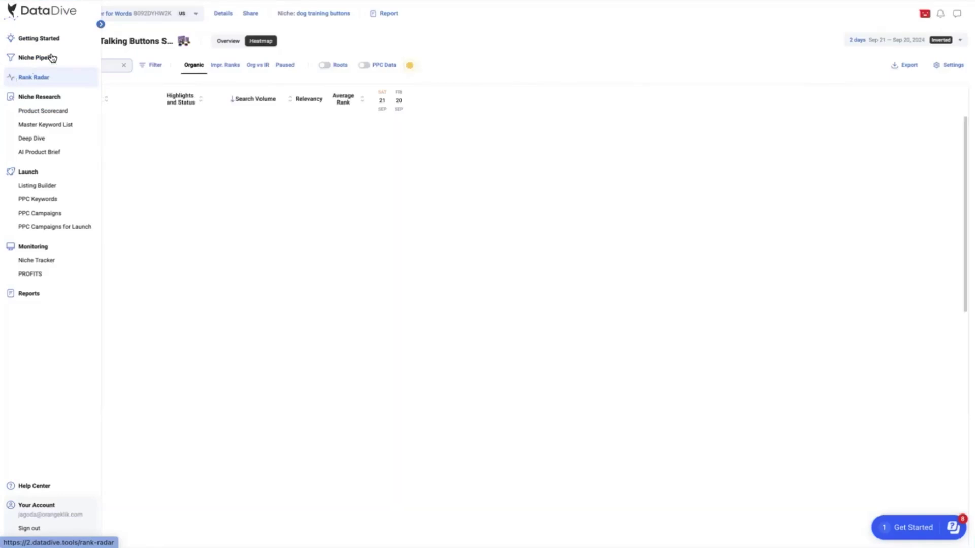
{"action": "left_click", "coordinate": [35, 79]}
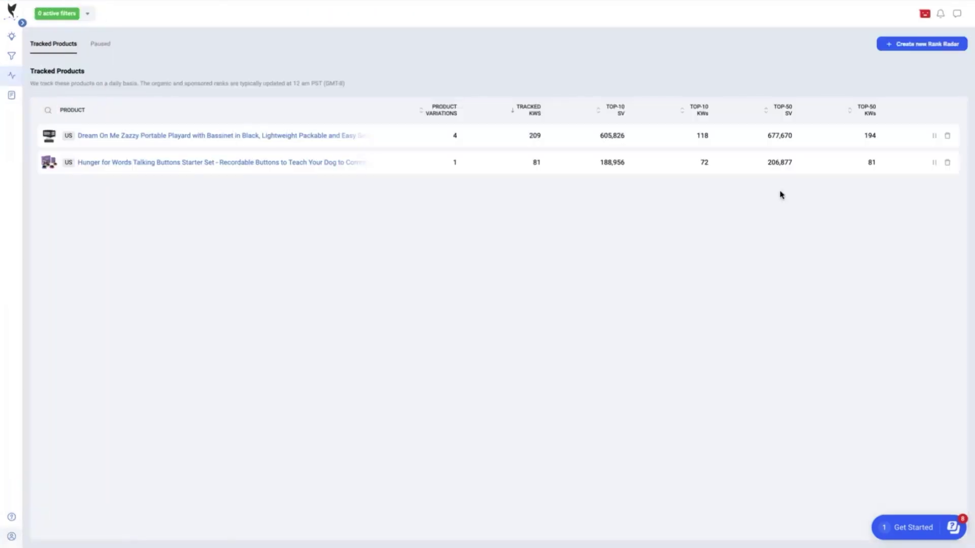
{"action": "left_click", "coordinate": [919, 44]}
{"action": "left_click", "coordinate": [483, 129]}
{"action": "key", "text": "ctrl+v"}
{"action": "left_click", "coordinate": [562, 136]}
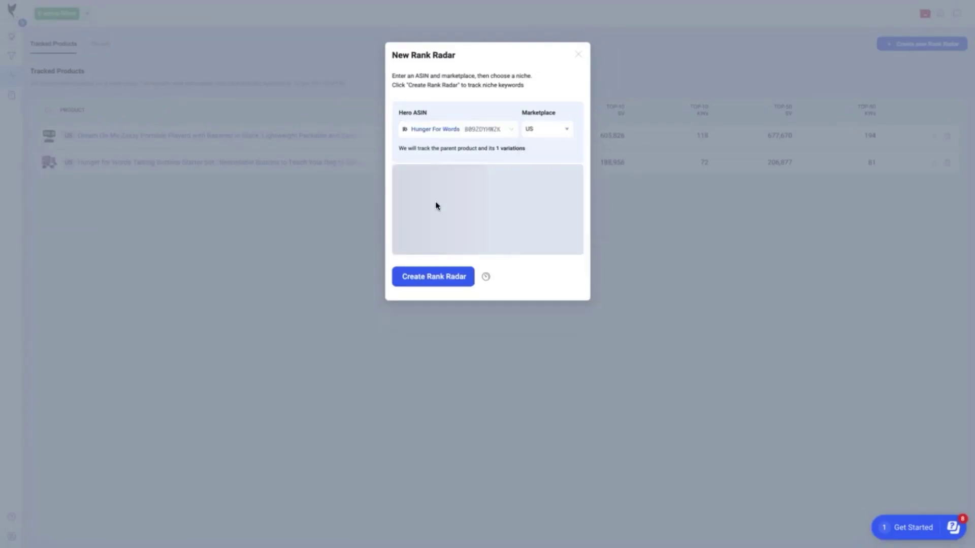
{"action": "left_click", "coordinate": [434, 296]}
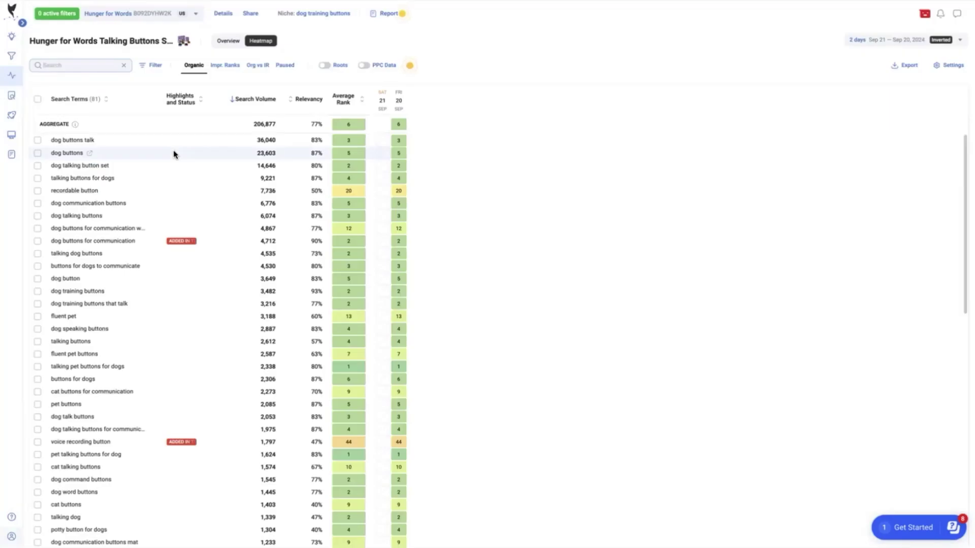
Select the keywords 'dog buttons for communication' and 'voice recording button', then go to Deep Dive.
{"action": "left_click", "coordinate": [38, 240]}
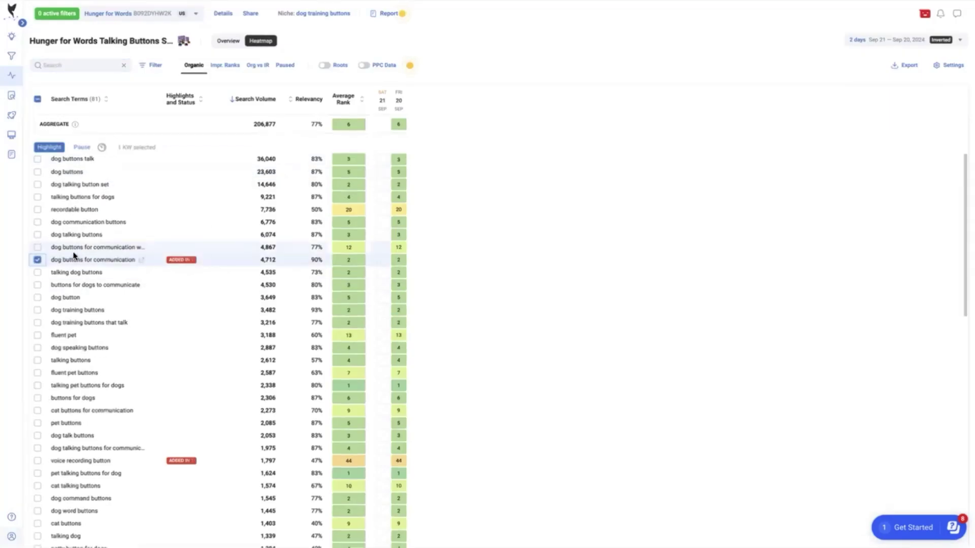
{"action": "left_click", "coordinate": [178, 259]}
{"action": "left_click", "coordinate": [37, 460]}
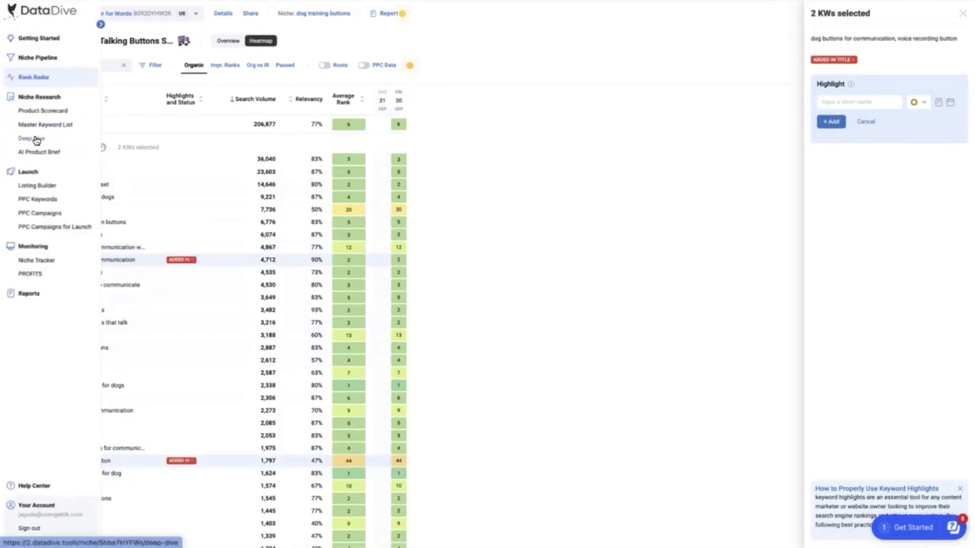
{"action": "left_click", "coordinate": [35, 139]}
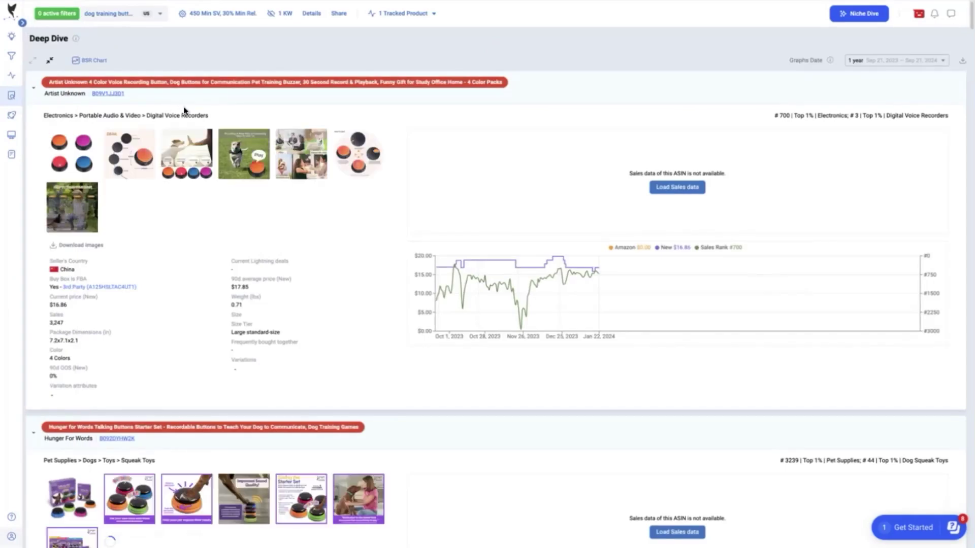
Scroll through the Deep Dive competitor cards, reviewing each talking-button product's price, sales and charts.
{"action": "scroll", "coordinate": [248, 294], "scroll_direction": "down", "scroll_amount": 5}
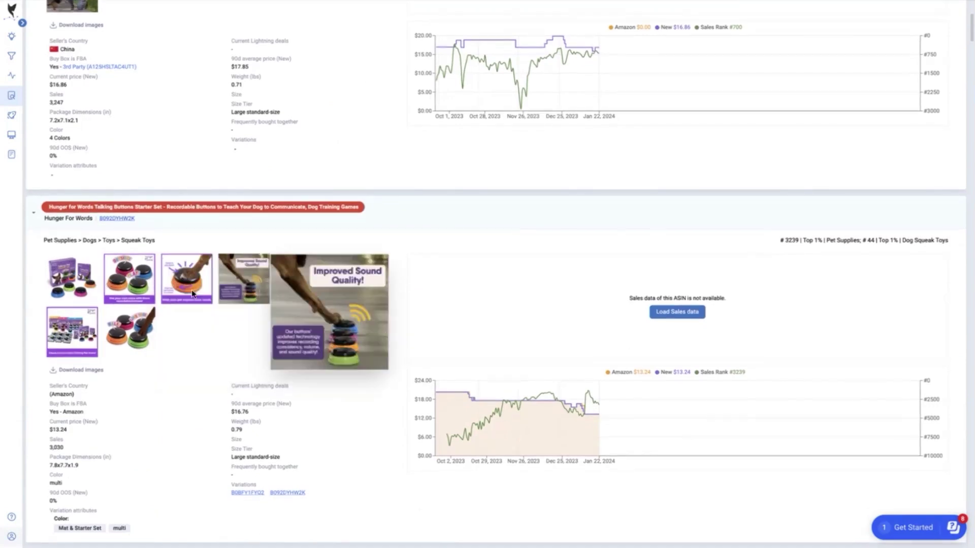
{"action": "scroll", "coordinate": [204, 358], "scroll_direction": "down", "scroll_amount": 1}
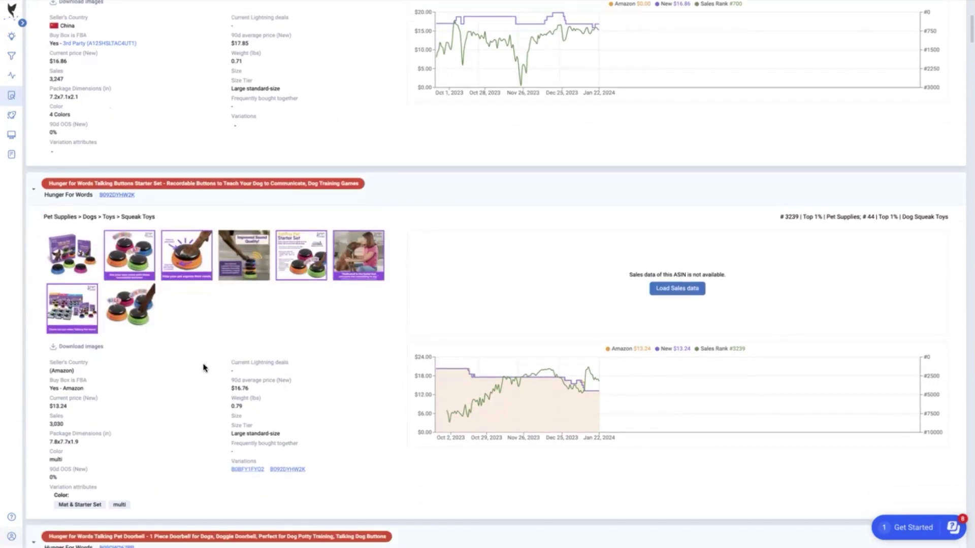
{"action": "scroll", "coordinate": [235, 321], "scroll_direction": "down", "scroll_amount": 8}
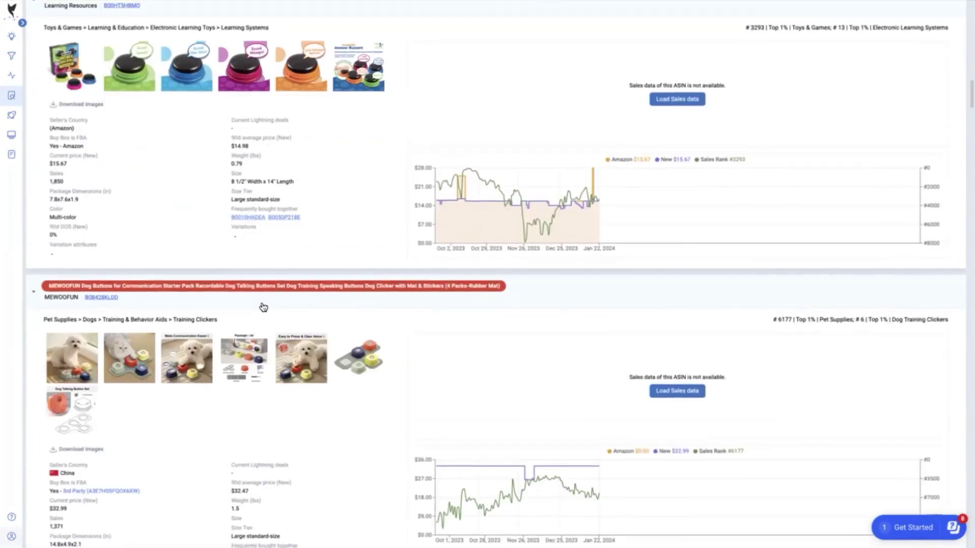
{"action": "scroll", "coordinate": [150, 427], "scroll_direction": "down", "scroll_amount": 2}
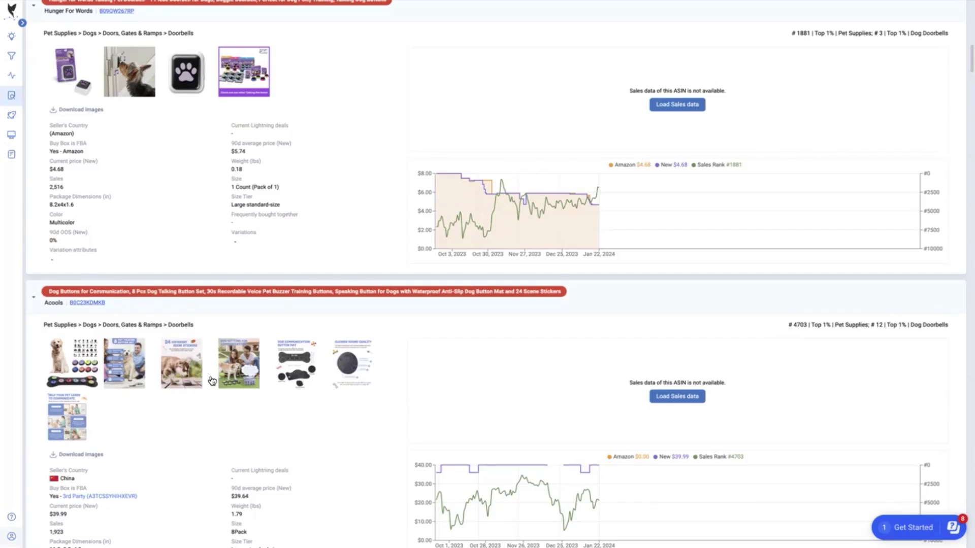
{"action": "scroll", "coordinate": [174, 388], "scroll_direction": "down", "scroll_amount": 4}
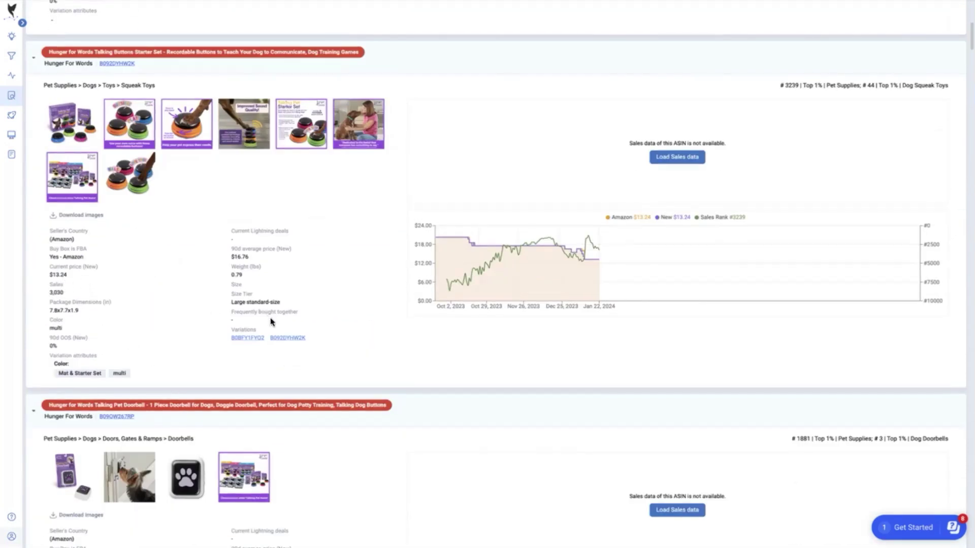
{"action": "scroll", "coordinate": [630, 332], "scroll_direction": "down", "scroll_amount": 4}
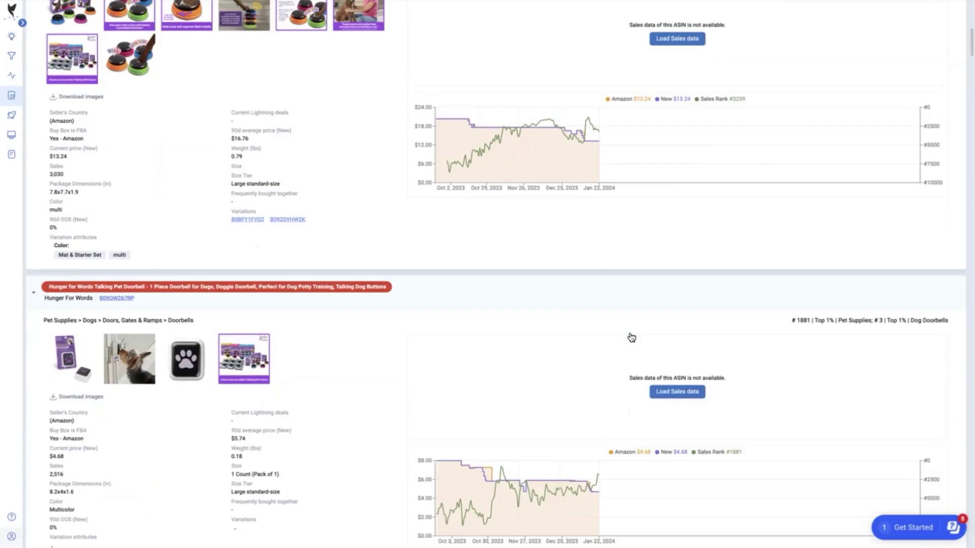
{"action": "scroll", "coordinate": [600, 356], "scroll_direction": "down", "scroll_amount": 7}
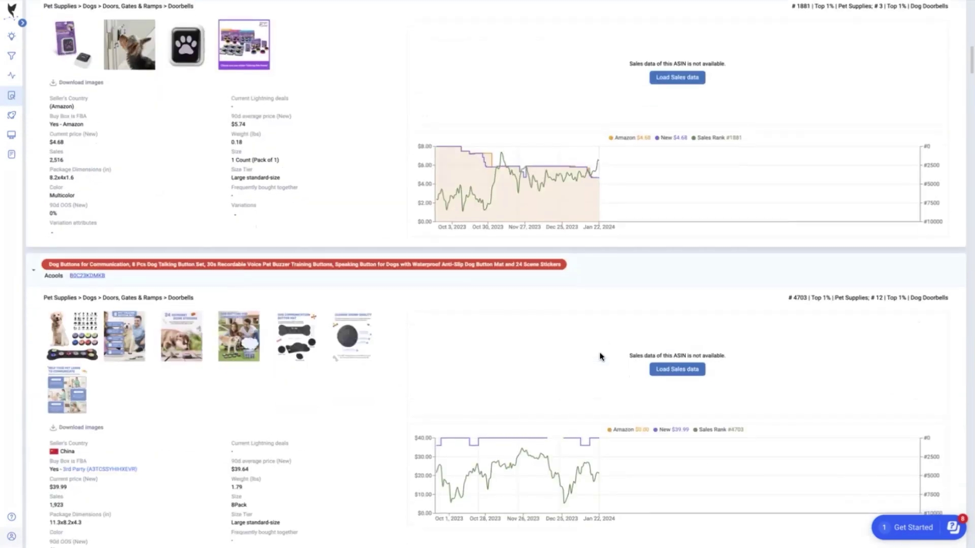
{"action": "scroll", "coordinate": [600, 357], "scroll_direction": "down", "scroll_amount": 7}
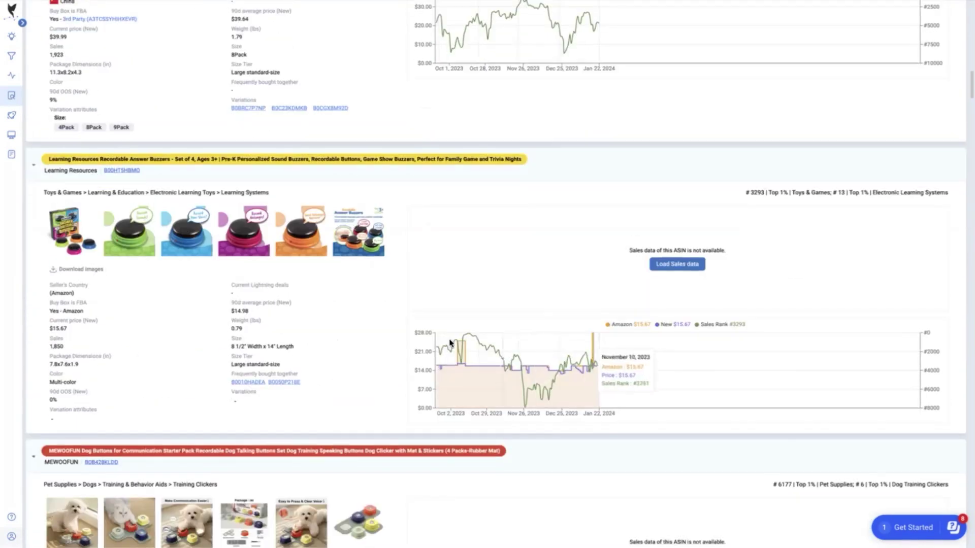
{"action": "scroll", "coordinate": [414, 335], "scroll_direction": "up", "scroll_amount": 15}
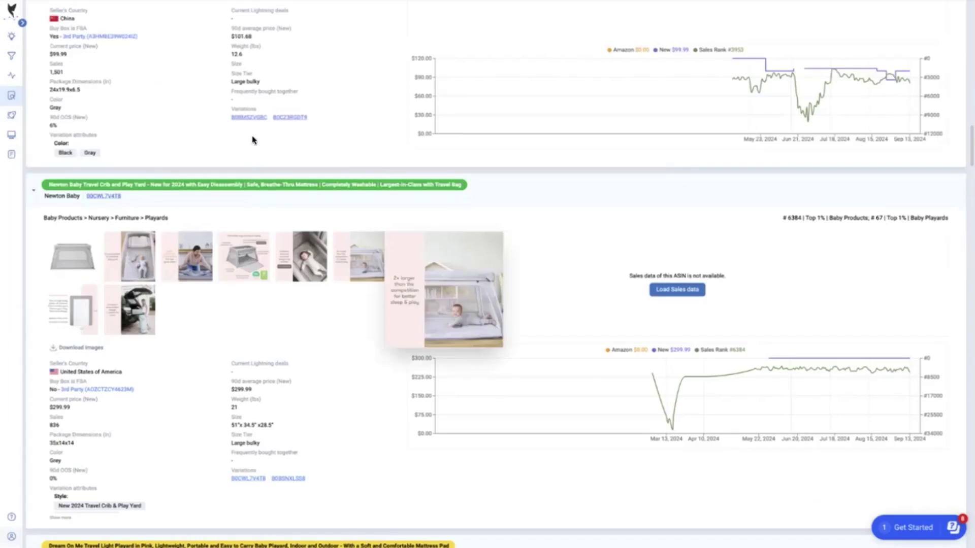
Launch the Listing Builder from the left sidebar for the Dream On Me travel playard.
{"action": "mouse_move", "coordinate": [13, 95]}
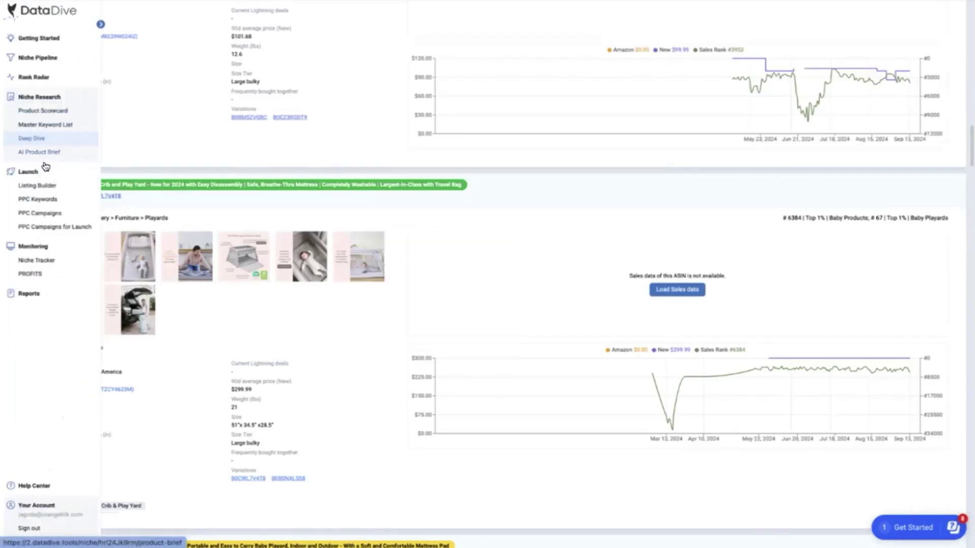
{"action": "left_click", "coordinate": [46, 185]}
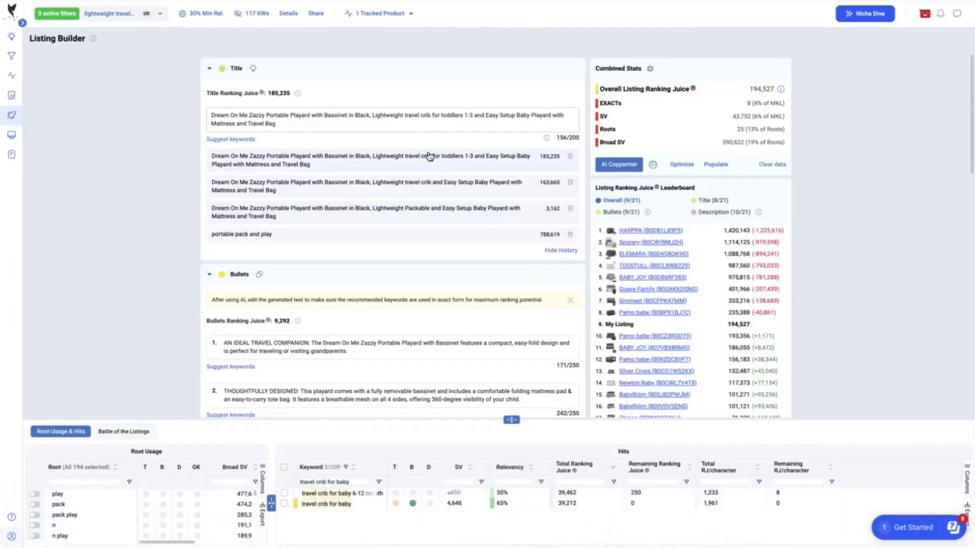